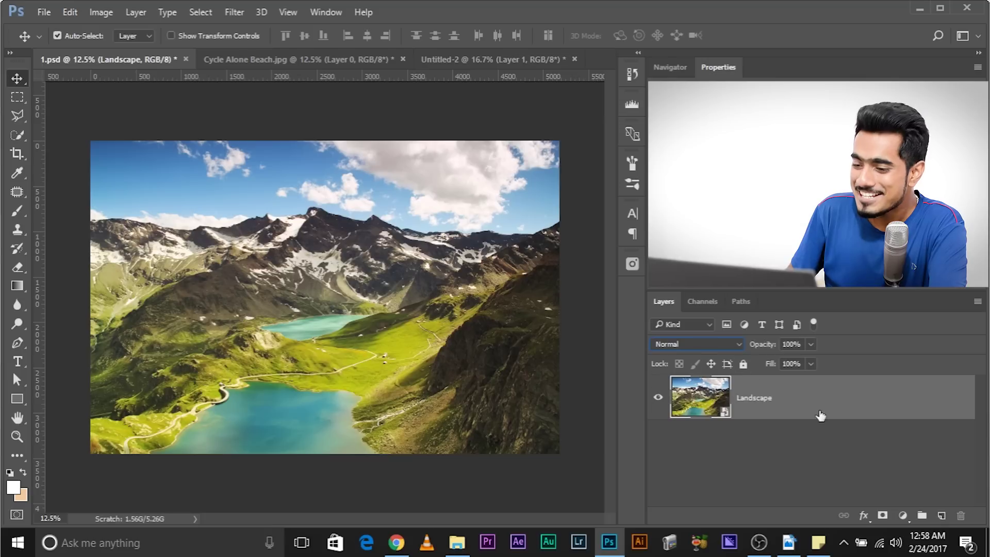
# Step: Duplicate the Landscape layer to create a Landscape copy
pyautogui.moveTo(839, 393); pyautogui.dragTo(942, 515)
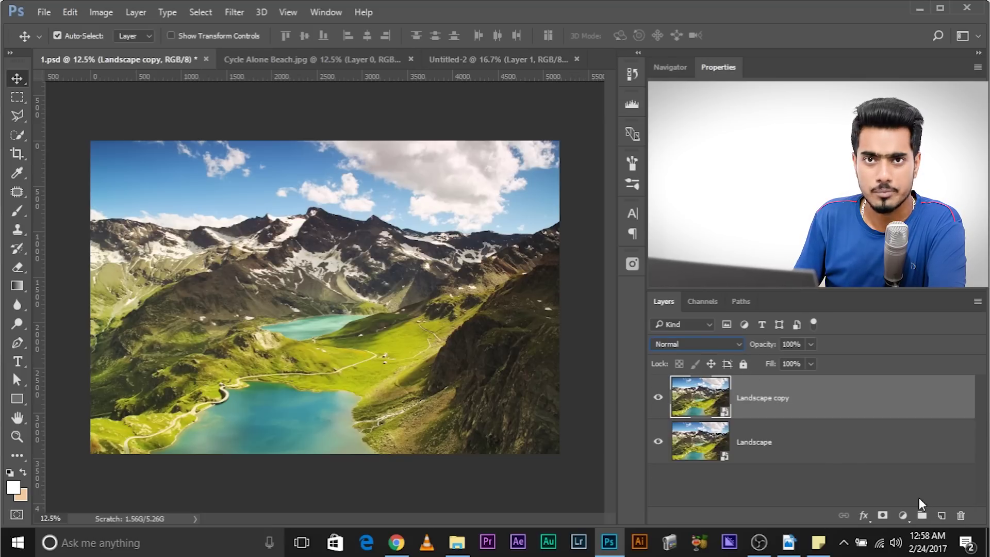
pyautogui.hotkey('ctrl', 'z')
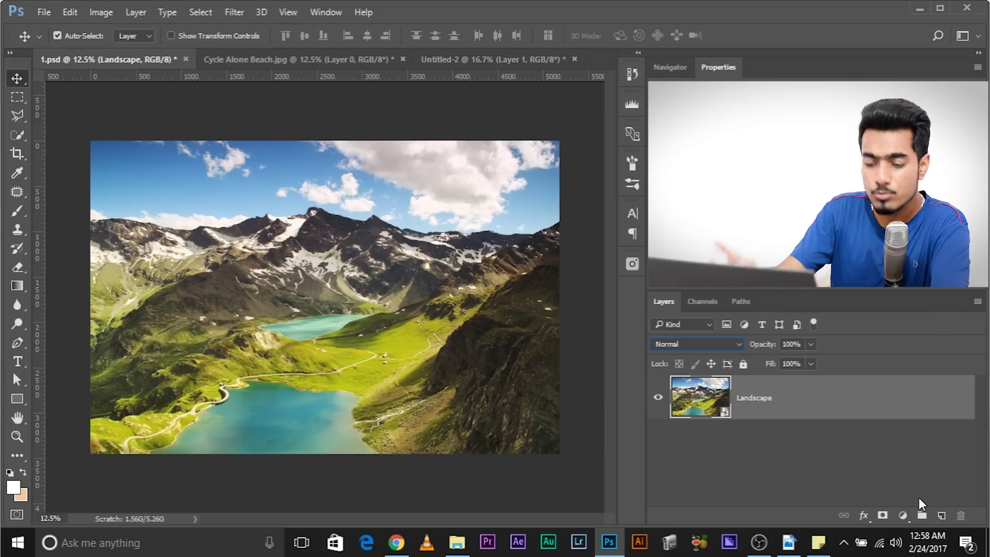
pyautogui.hotkey('ctrl', 'z')
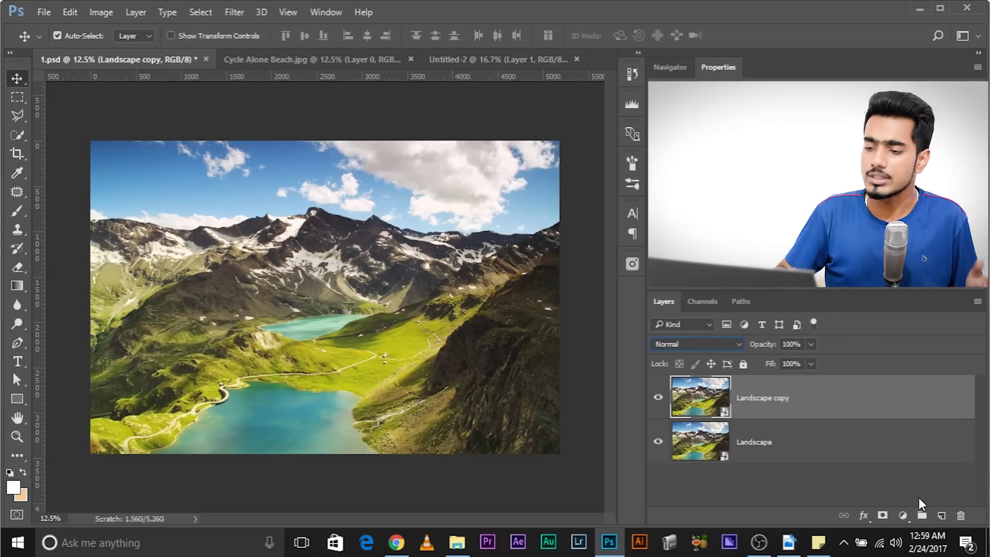
# Step: Compare Soft Light and Overlay on the copy, keep Overlay, and lower opacity to 65%
pyautogui.click(719, 345)
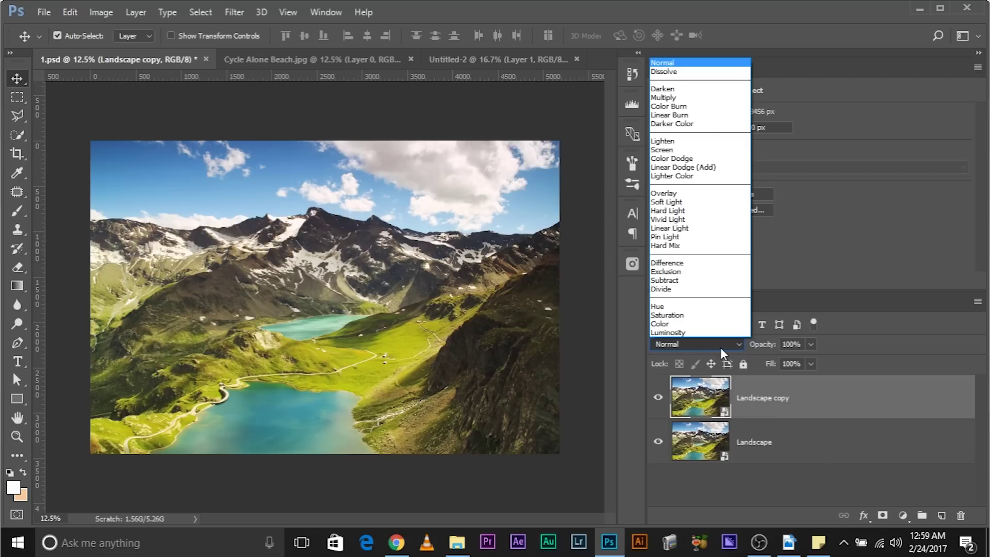
pyautogui.click(672, 201)
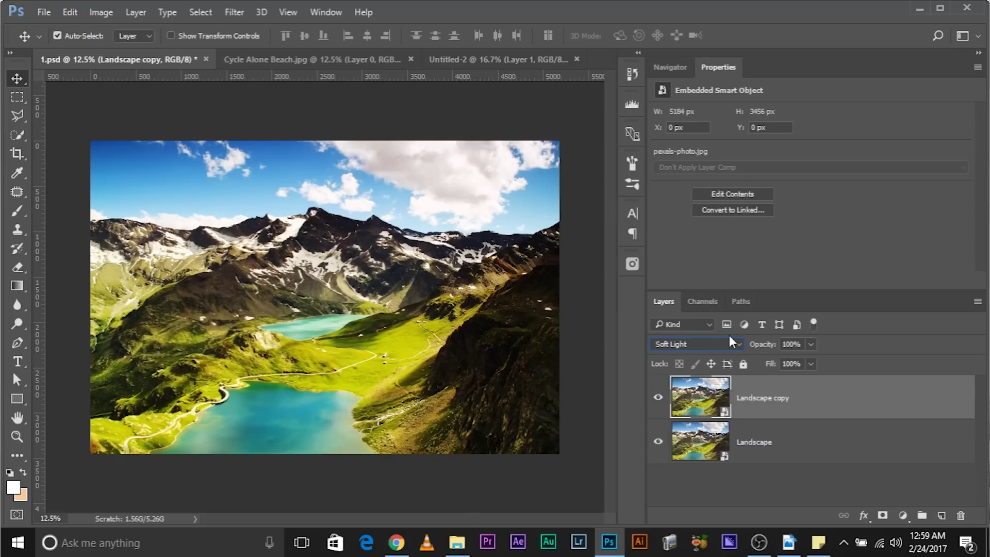
pyautogui.click(709, 346)
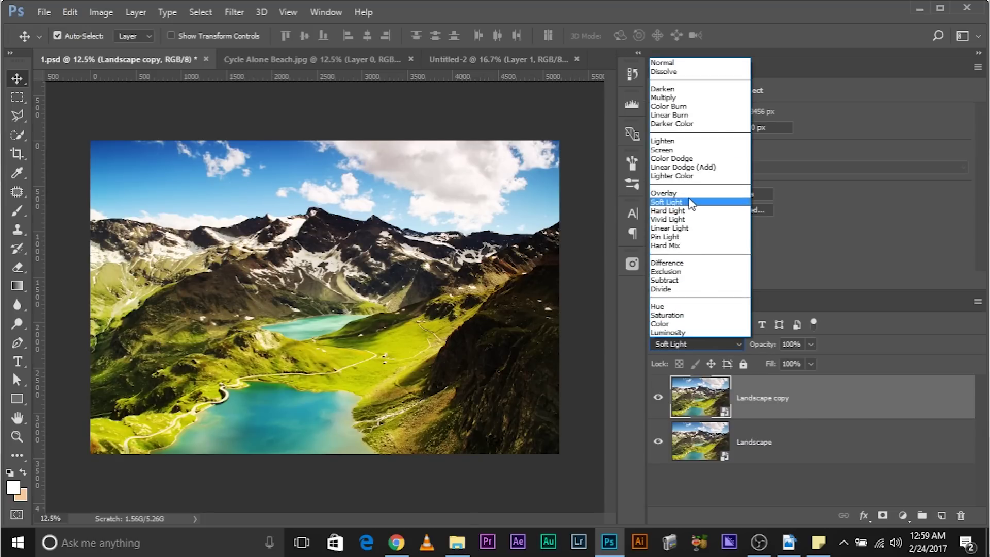
pyautogui.click(670, 193)
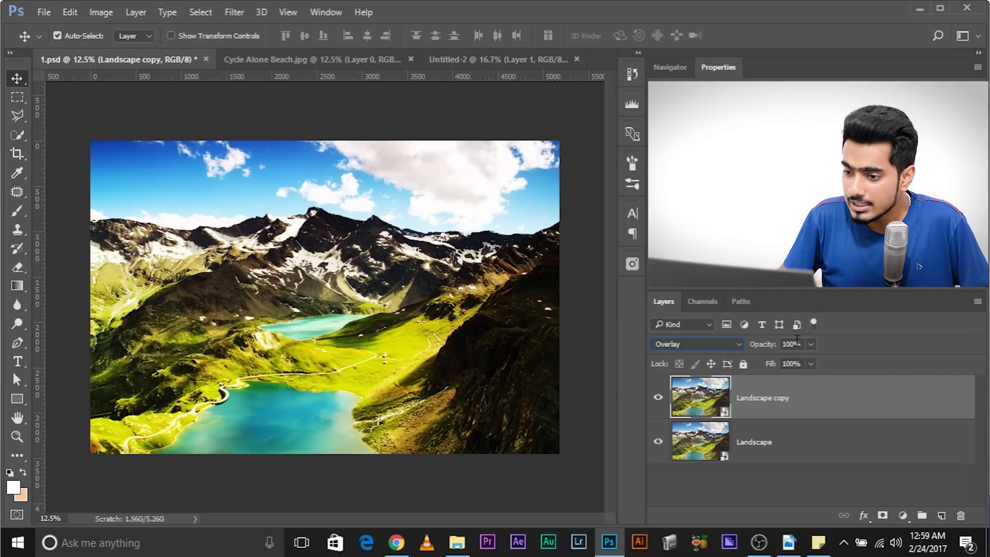
pyautogui.click(731, 345)
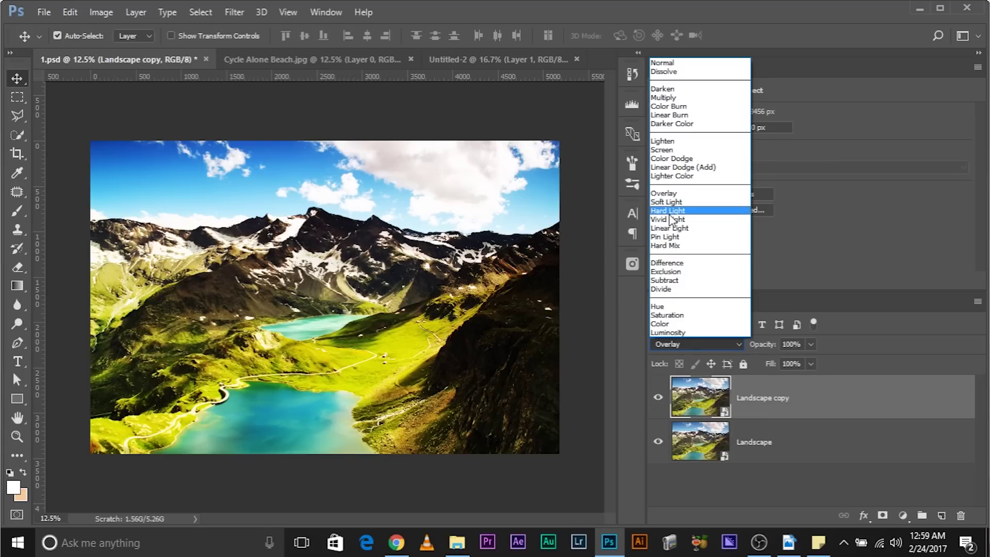
pyautogui.click(675, 202)
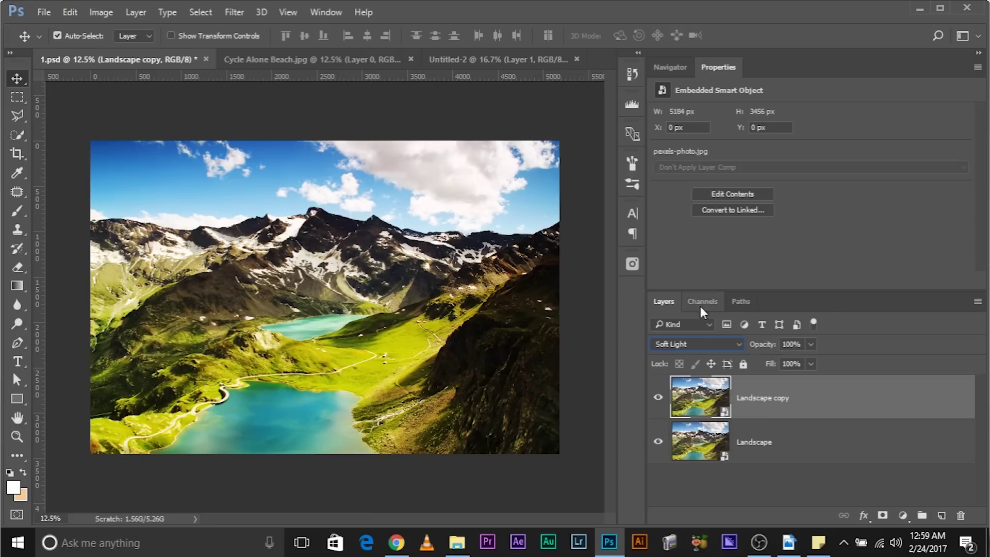
pyautogui.click(712, 344)
pyautogui.click(682, 196)
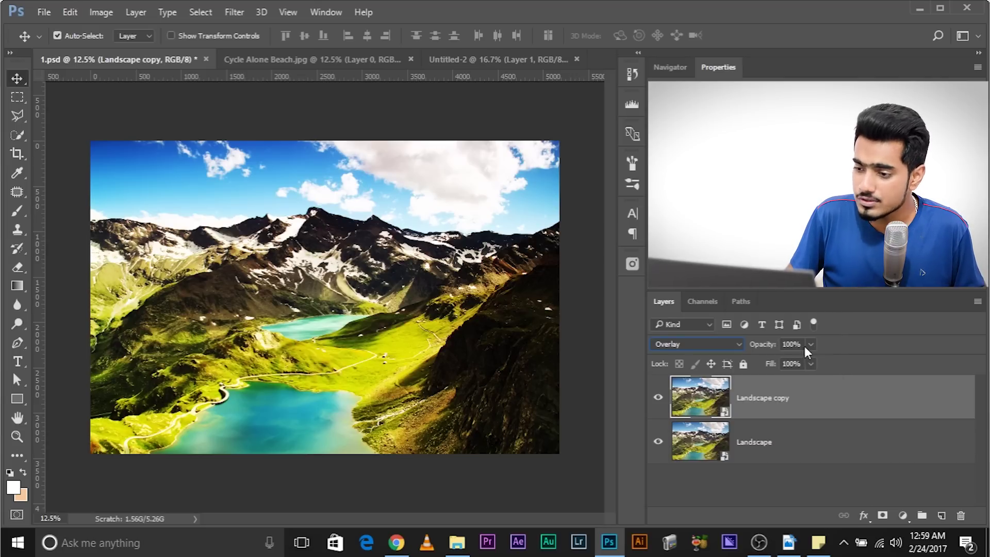
pyautogui.moveTo(809, 344); pyautogui.dragTo(786, 361)
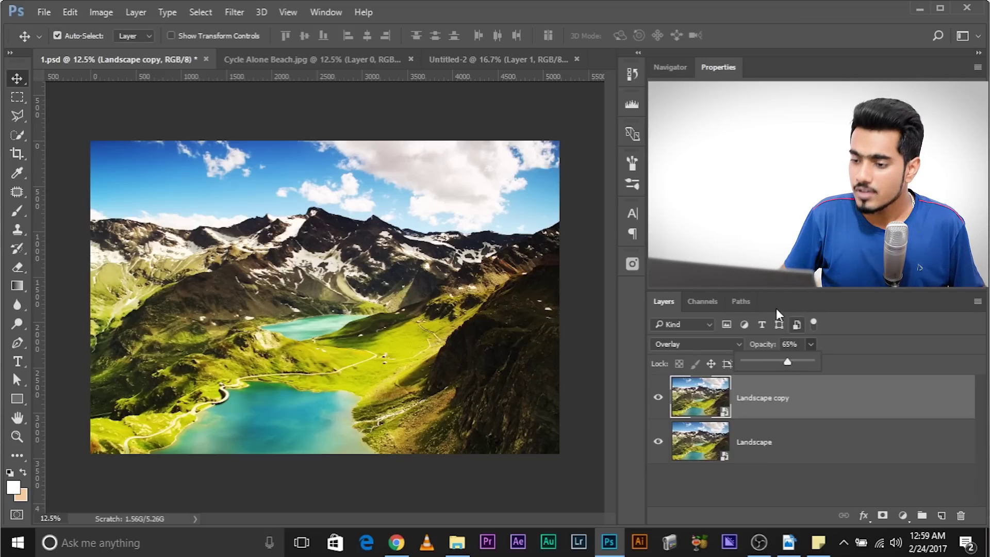
# Step: Blend Landscape copy in Multiply after testing Screen, then add a black hide-all layer mask
pyautogui.click(731, 345)
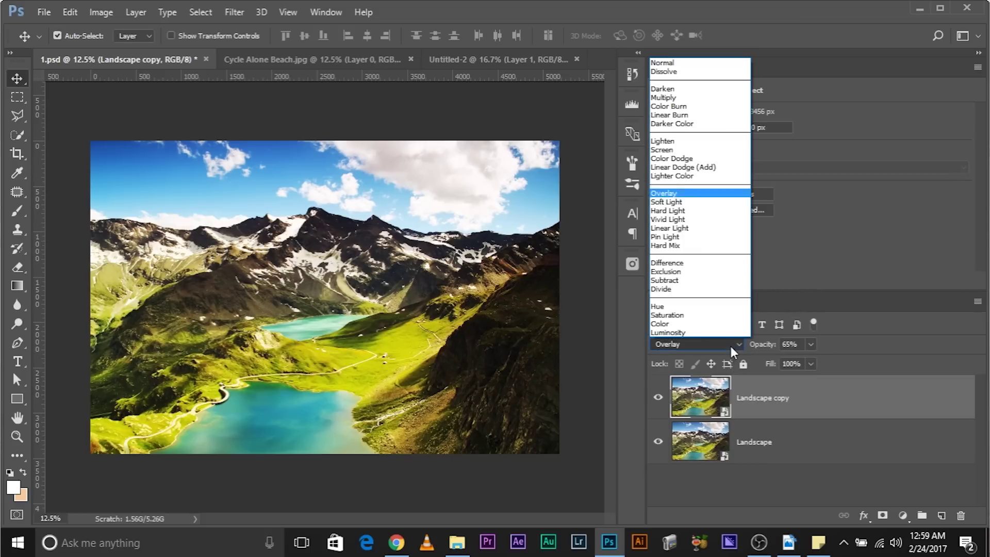
pyautogui.click(665, 97)
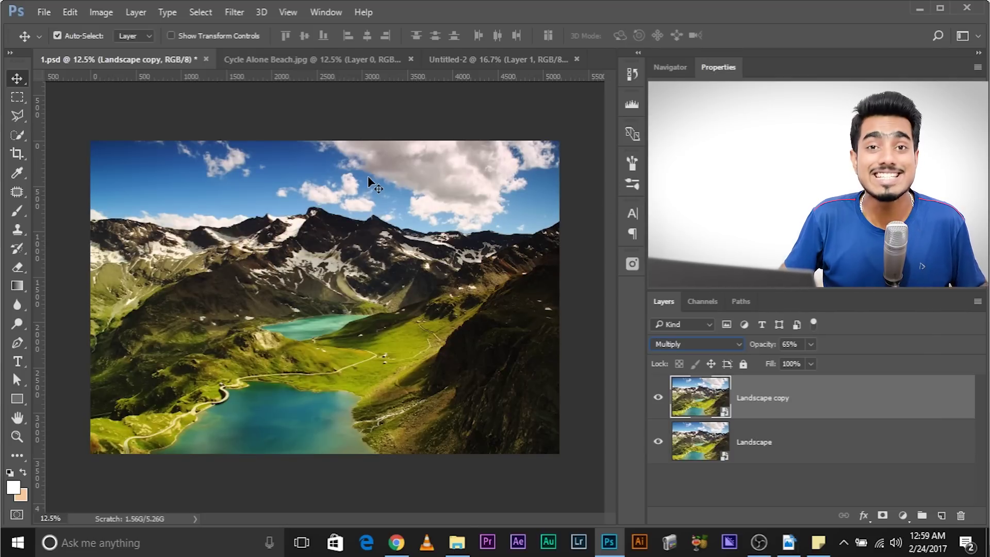
pyautogui.click(669, 342)
pyautogui.click(685, 156)
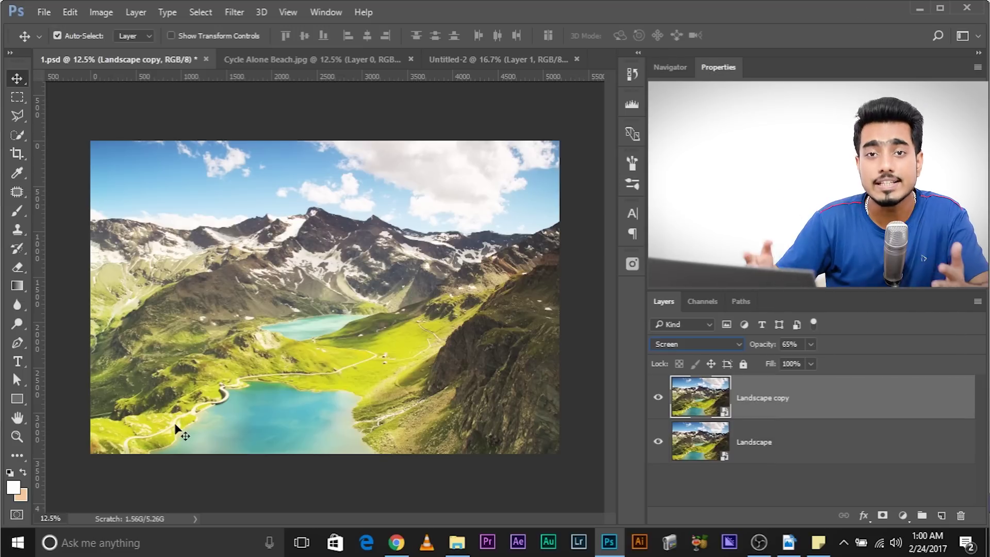
pyautogui.click(679, 344)
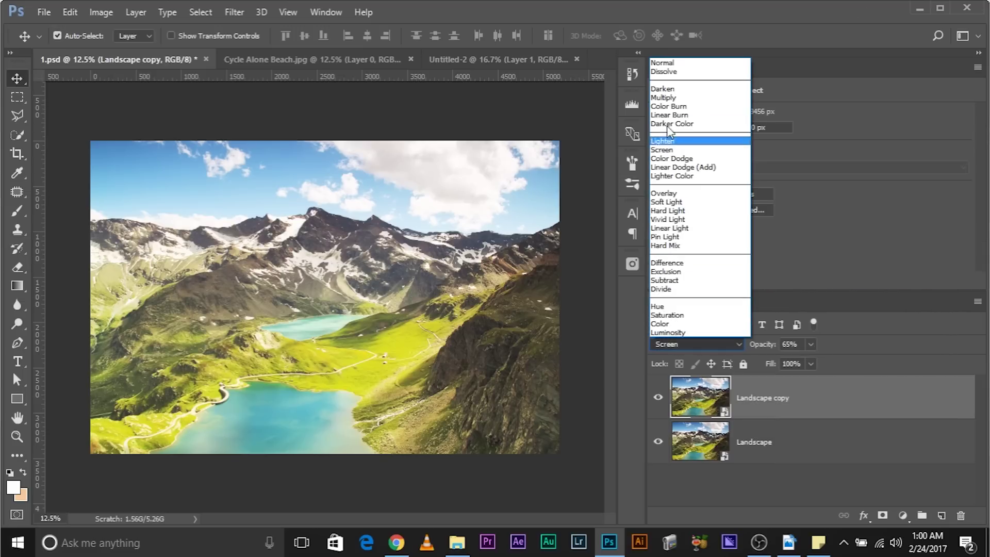
pyautogui.click(670, 100)
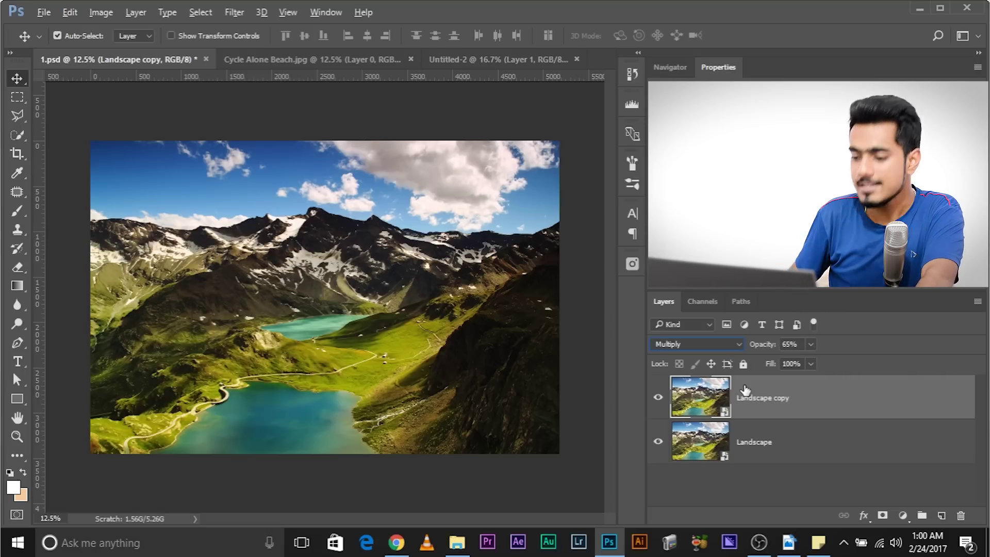
pyautogui.keyDown('alt'); pyautogui.click(883, 516); pyautogui.keyUp('alt')
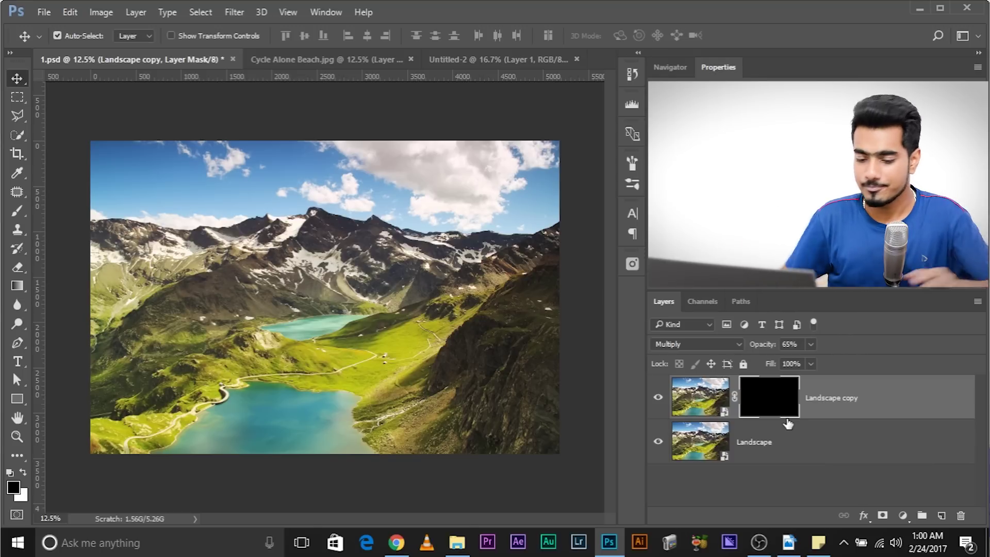
# Step: Paint the sky white into the mask with a 1300 px brush, then toggle the layer to compare
pyautogui.click(17, 211)
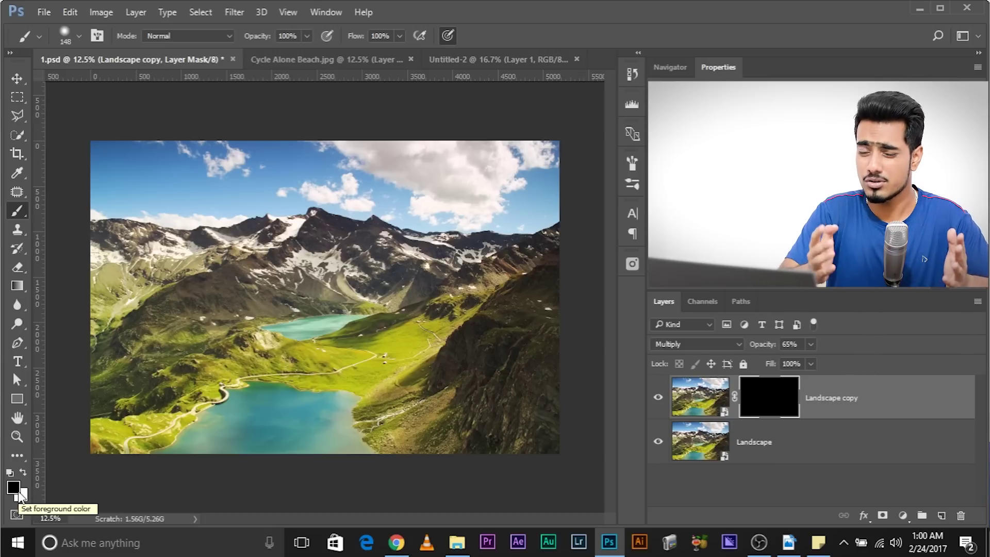
pyautogui.press('x')
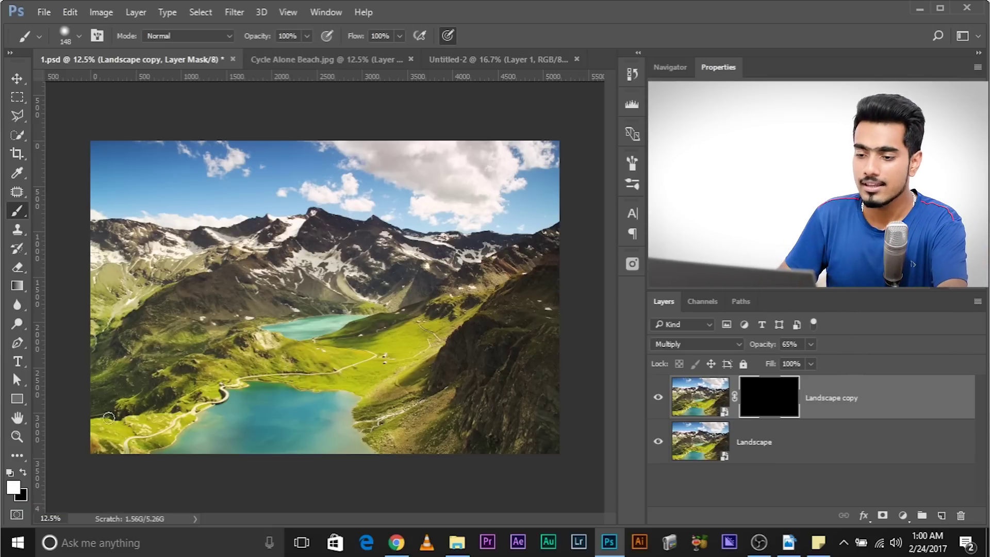
pyautogui.press(']')
pyautogui.press(']')
pyautogui.press(']')
pyautogui.press(']')
pyautogui.press(']')
pyautogui.press(']')
pyautogui.press(']')
pyautogui.press(']')
pyautogui.press(']')
pyautogui.press(']')
pyautogui.press(']')
pyautogui.press(']')
pyautogui.press(']')
pyautogui.press(']')
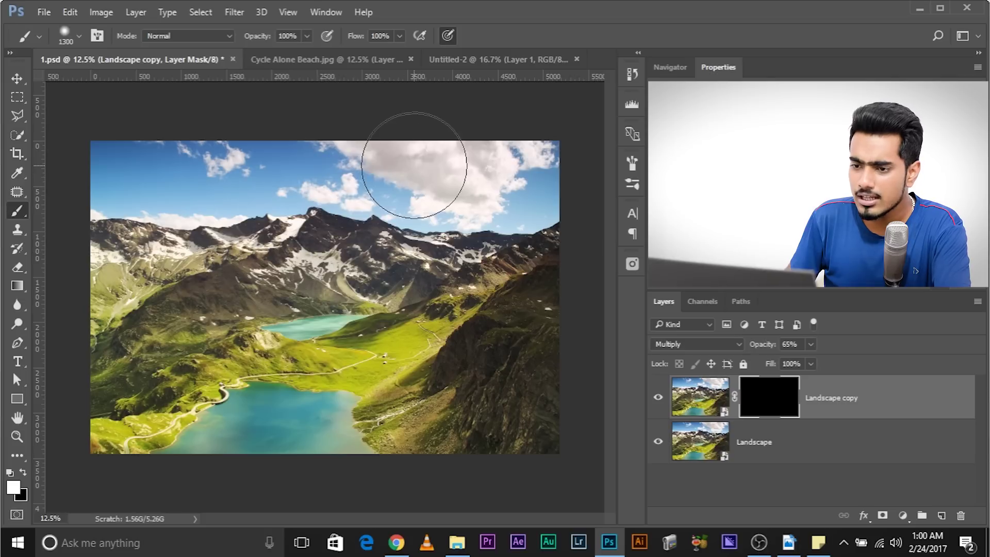
pyautogui.moveTo(498, 164)
pyautogui.mouseDown()
pyautogui.moveTo(439, 167)
pyautogui.moveTo(521, 165)
pyautogui.moveTo(302, 155)
pyautogui.moveTo(194, 133)
pyautogui.moveTo(200, 140)
pyautogui.moveTo(122, 155)
pyautogui.moveTo(158, 175)
pyautogui.moveTo(438, 197)
pyautogui.moveTo(518, 194)
pyautogui.moveTo(570, 178)
pyautogui.moveTo(491, 192)
pyautogui.moveTo(184, 129)
pyautogui.moveTo(136, 209)
pyautogui.moveTo(77, 191)
pyautogui.mouseUp()
pyautogui.click(657, 398)
pyautogui.click(657, 397)
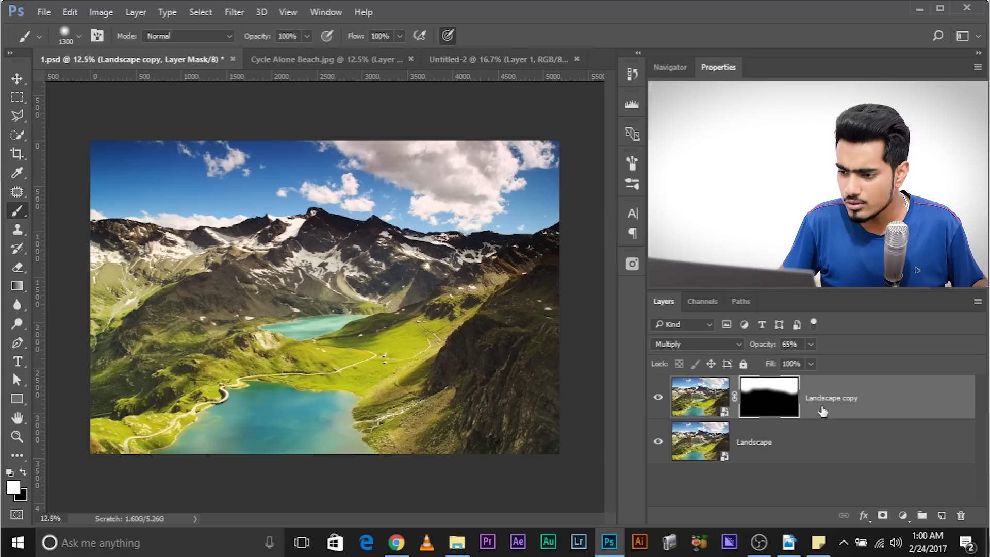
pyautogui.click(887, 443)
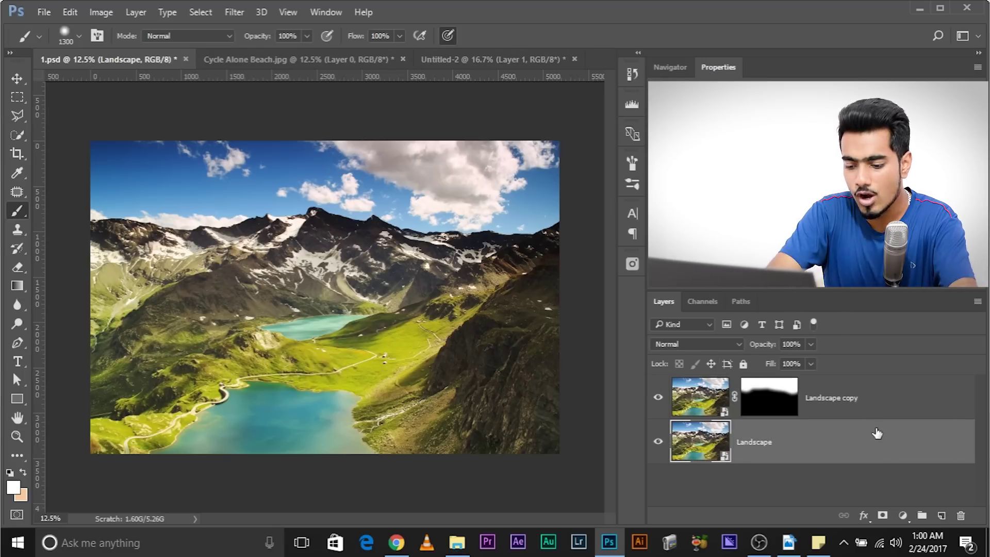
# Step: Duplicate Landscape as Landscape copy 2 in Screen mode with a black hide-all mask
pyautogui.hotkey('ctrl', 'j')
pyautogui.click(699, 343)
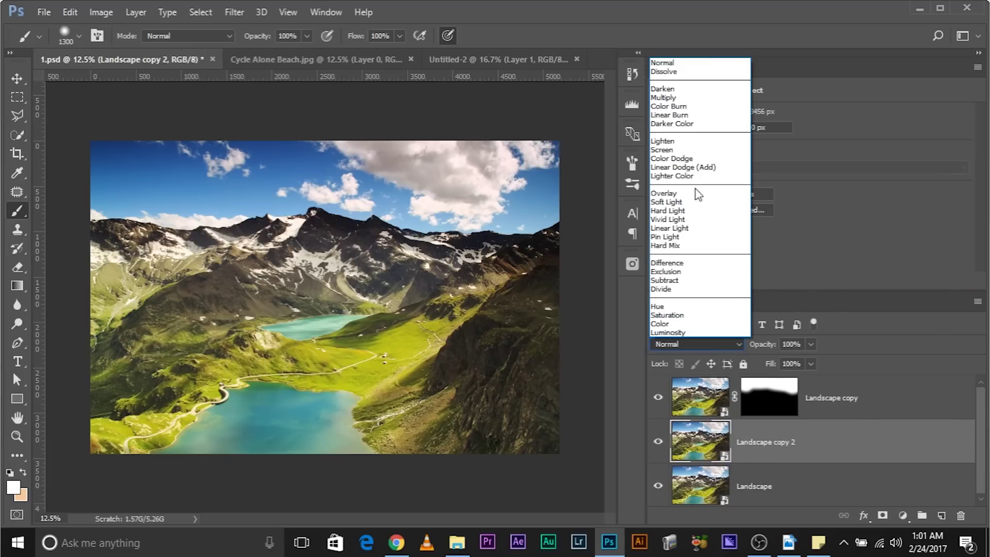
pyautogui.click(693, 150)
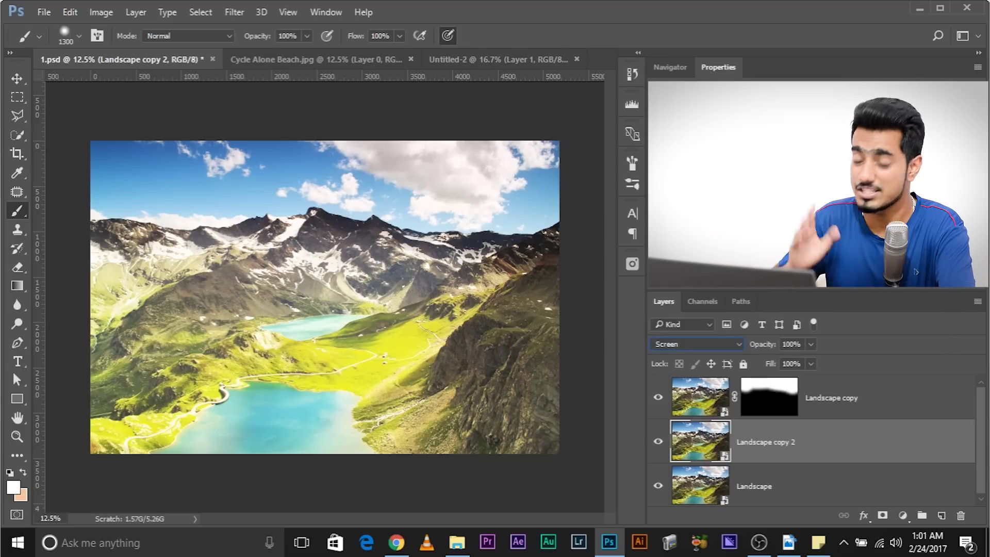
pyautogui.keyDown('alt'); pyautogui.click(883, 516); pyautogui.keyUp('alt')
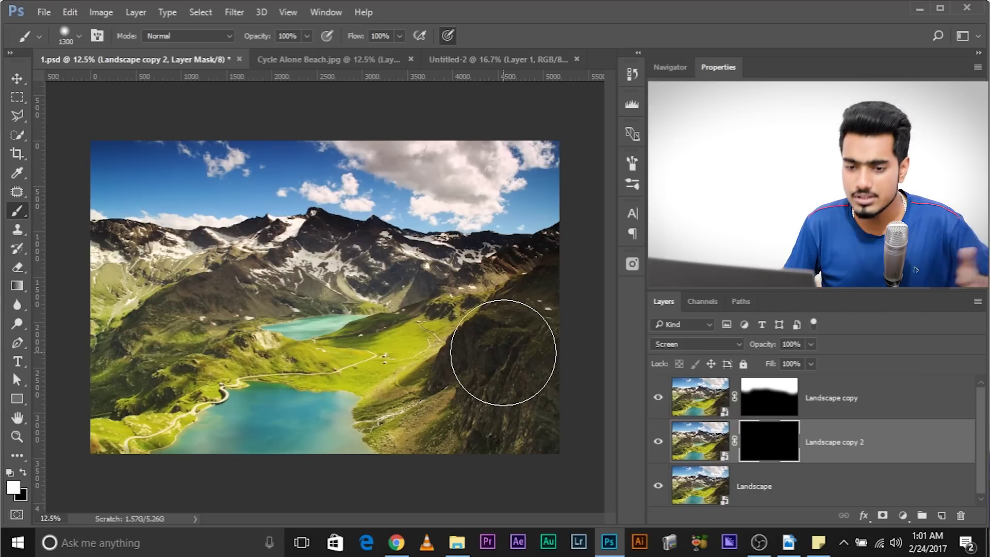
# Step: Paint white onto three mountain patches and drop Landscape copy 2 to 27% opacity
pyautogui.moveTo(497, 354)
pyautogui.mouseDown()
pyautogui.moveTo(491, 349)
pyautogui.moveTo(486, 365)
pyautogui.moveTo(533, 408)
pyautogui.mouseUp()
pyautogui.moveTo(345, 265)
pyautogui.mouseDown()
pyautogui.moveTo(309, 268)
pyautogui.moveTo(247, 319)
pyautogui.mouseUp()
pyautogui.click(170, 328)
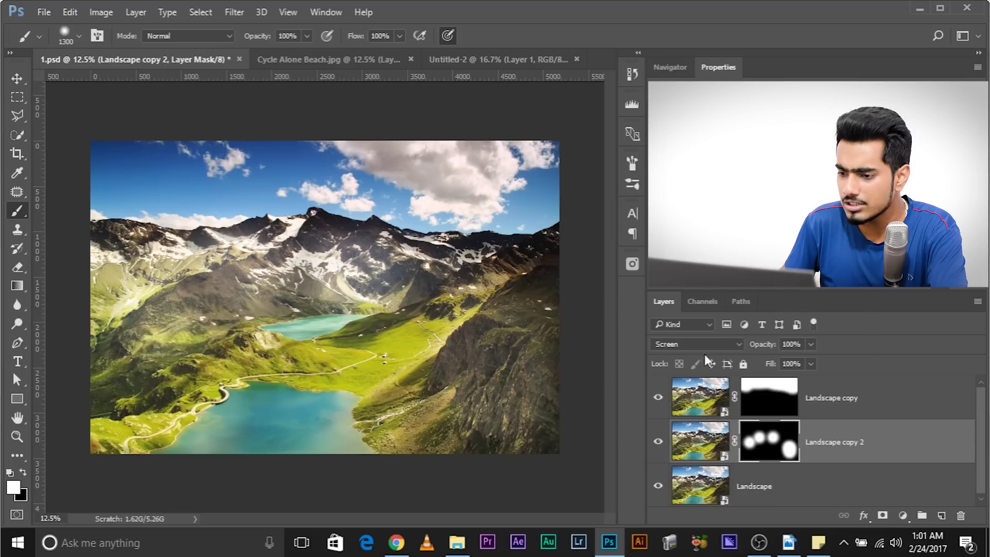
pyautogui.moveTo(808, 358); pyautogui.dragTo(757, 358)
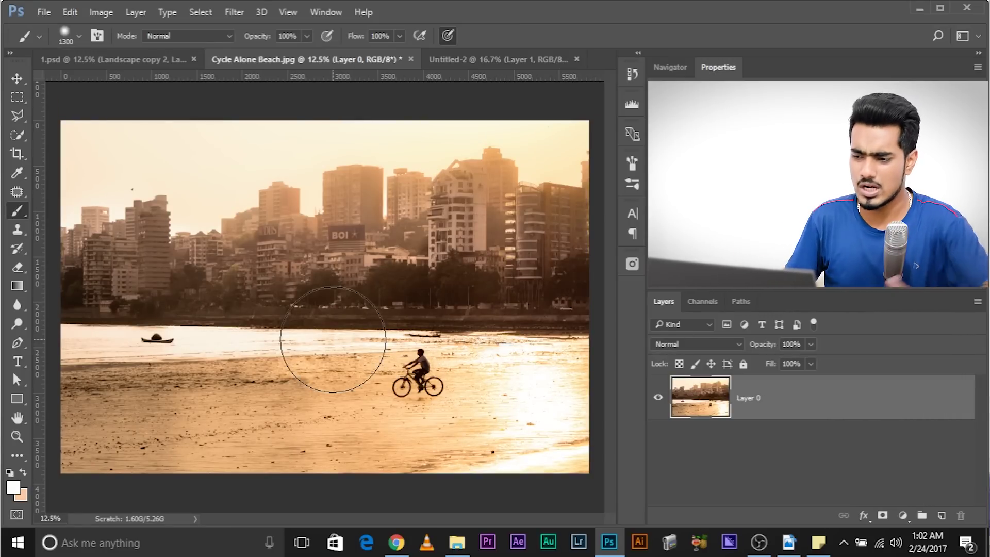
# Step: Duplicate Layer 0, blend the copy in Soft Light, and toggle its visibility to compare
pyautogui.hotkey('ctrl', 'j')
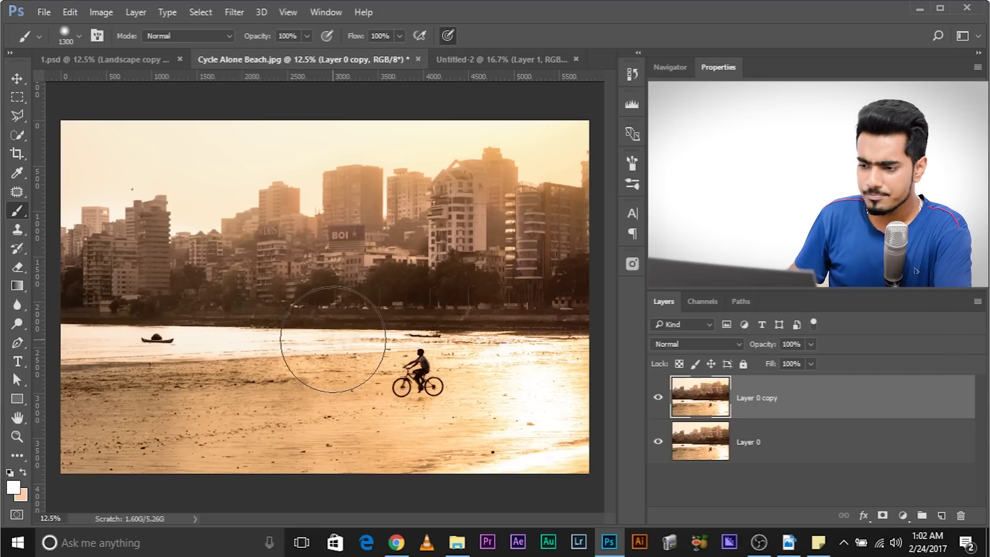
pyautogui.click(694, 344)
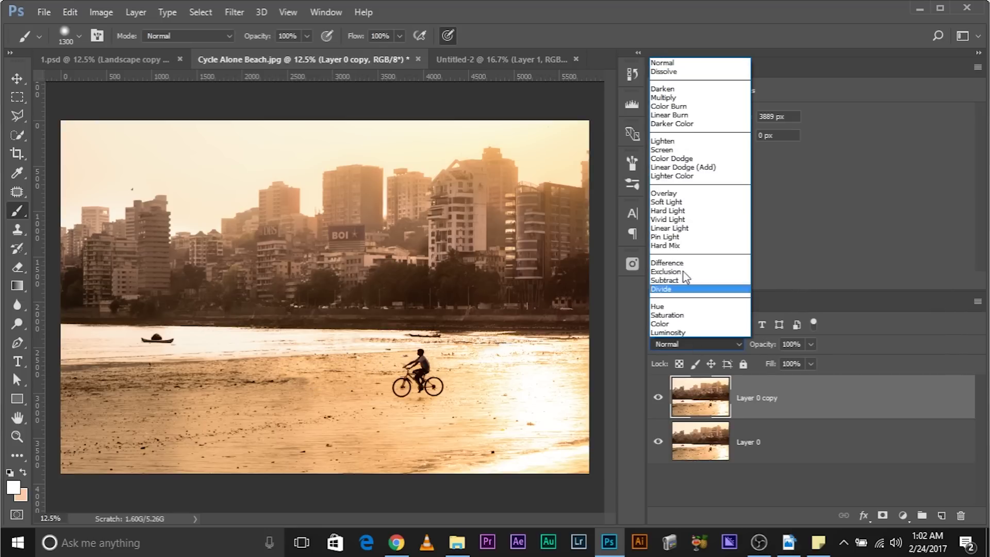
pyautogui.click(683, 202)
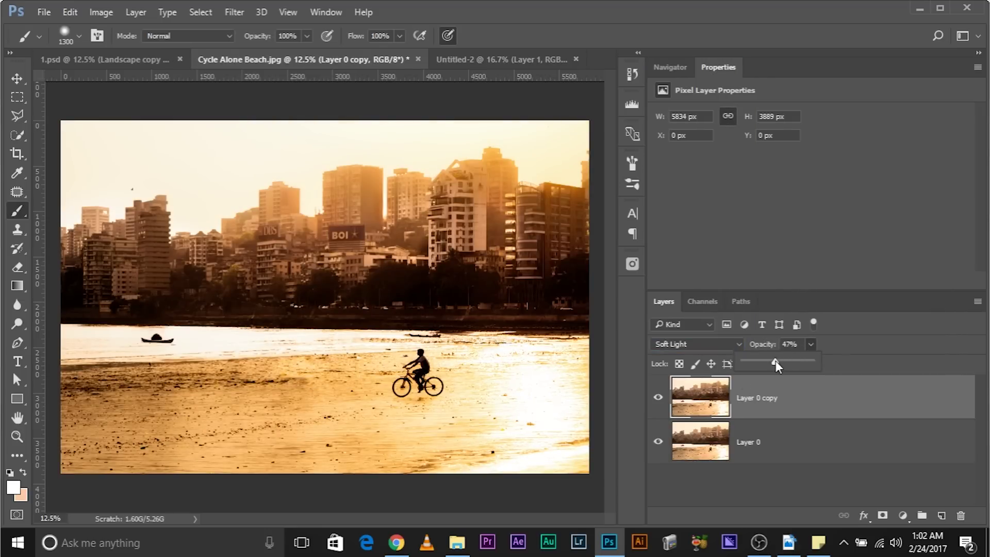
pyautogui.click(658, 397)
pyautogui.click(658, 397)
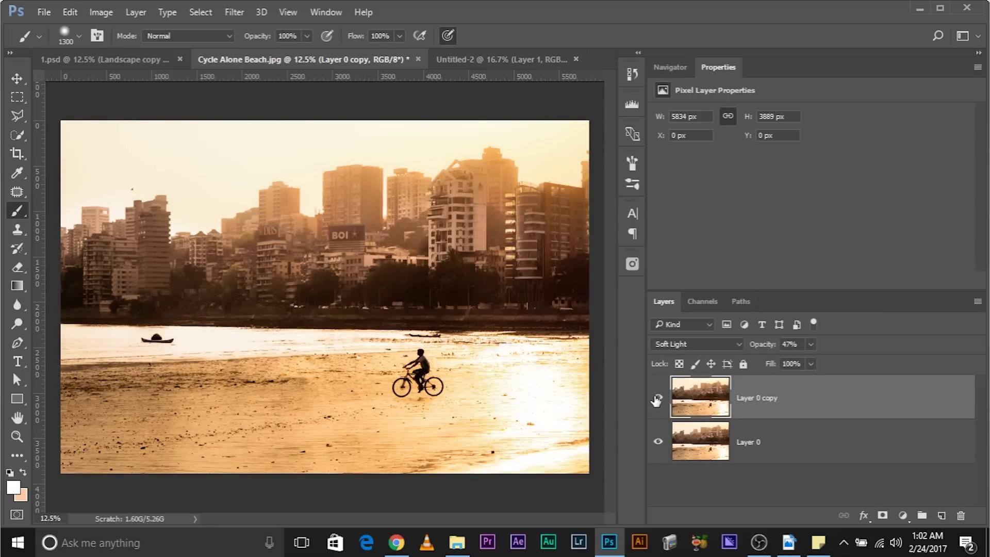
pyautogui.hotkey('ctrl', '=')
pyautogui.hotkey('ctrl', '=')
pyautogui.hotkey('ctrl', '=')
pyautogui.hotkey('ctrl', '=')
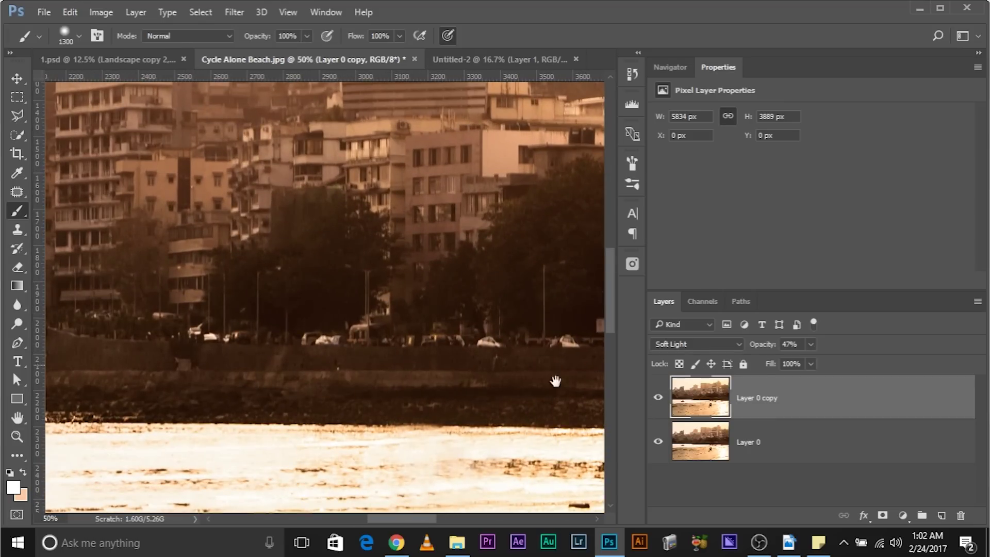
# Step: Patch the boat on Layer 0 with clean water beside it
pyautogui.hscroll(-10, 413, 335)
pyautogui.moveTo(256, 297)
pyautogui.mouseDown()
pyautogui.moveTo(334, 319)
pyautogui.moveTo(305, 256)
pyautogui.mouseUp()
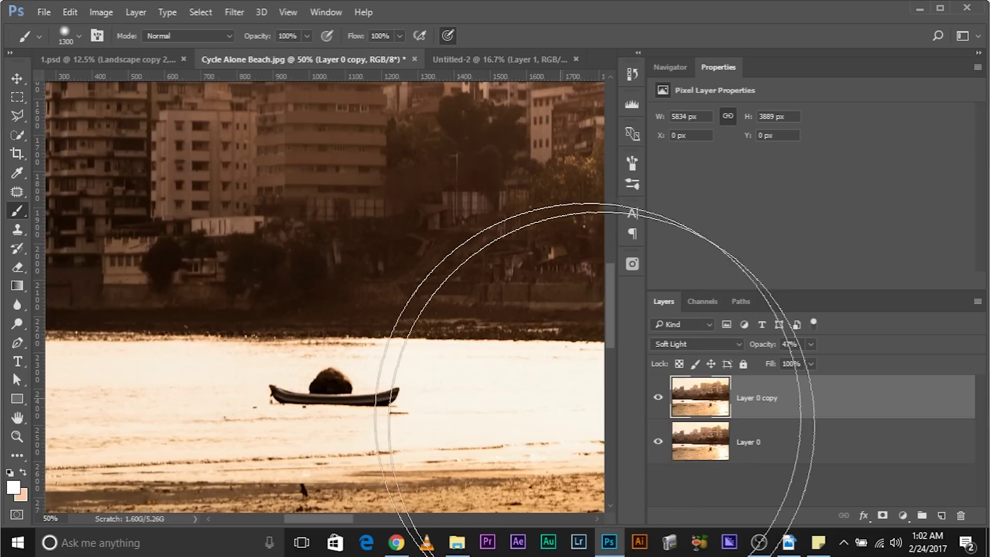
pyautogui.click(763, 444)
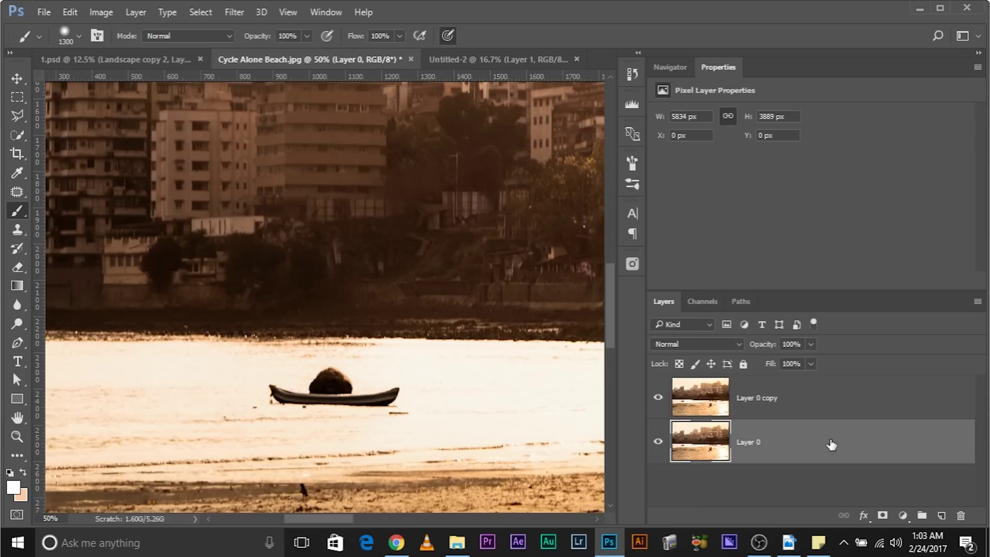
pyautogui.click(16, 195)
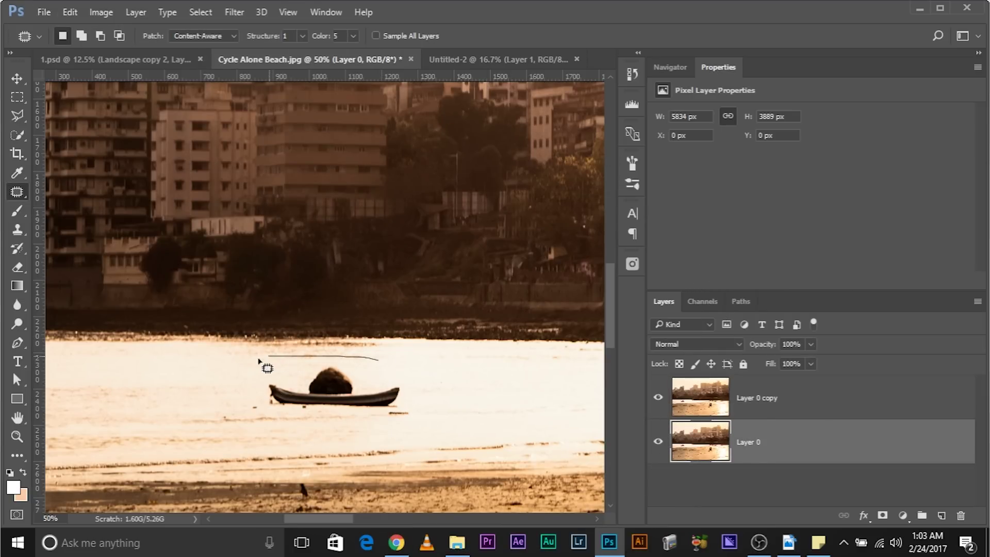
pyautogui.moveTo(414, 374); pyautogui.dragTo(415, 376)
pyautogui.moveTo(381, 397); pyautogui.dragTo(564, 391)
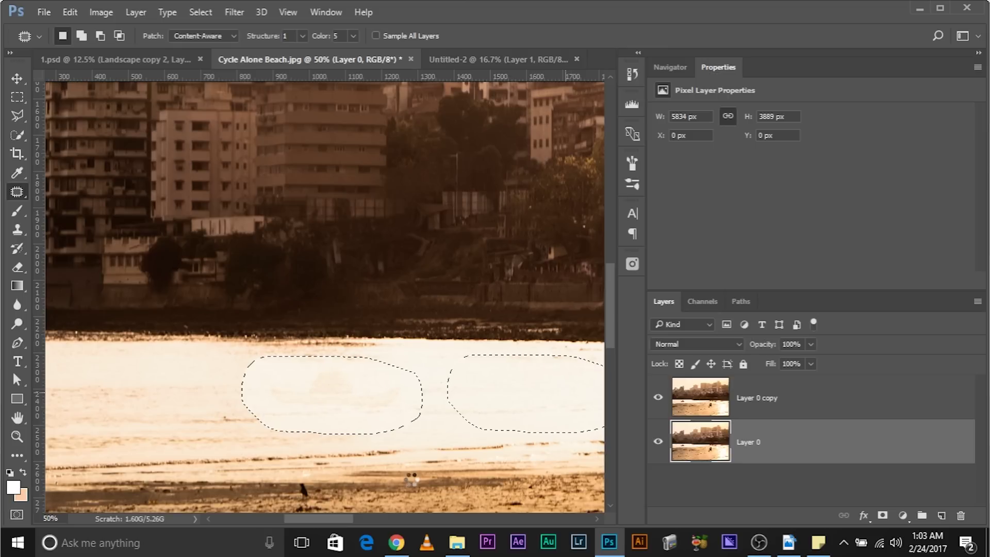
pyautogui.hotkey('ctrl', 'd')
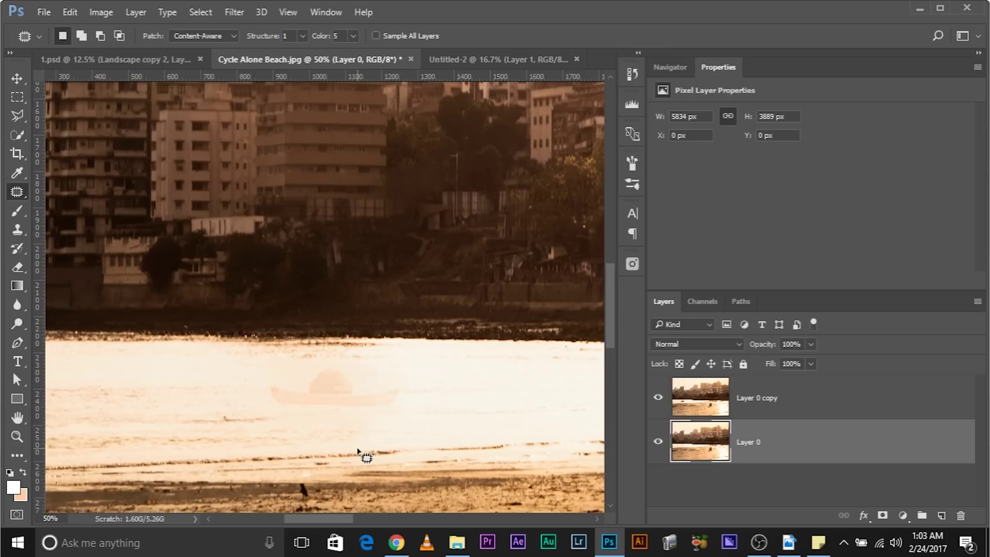
# Step: Inspect the patched water at 100%, toggle the copy layer, then reselect Layer 0 copy
pyautogui.hotkey('ctrl', '+')
pyautogui.hotkey('ctrl', '+')
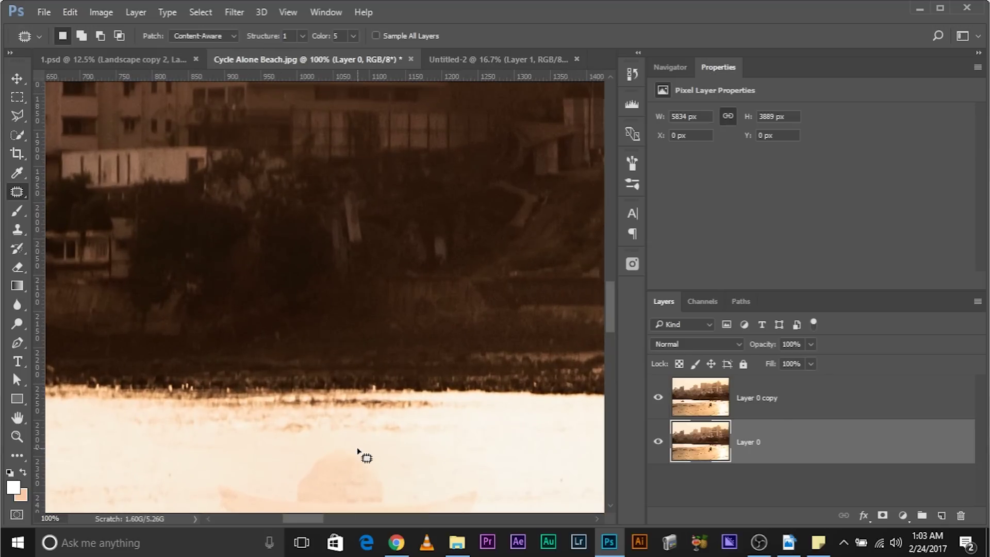
pyautogui.moveTo(356, 447); pyautogui.dragTo(331, 283)
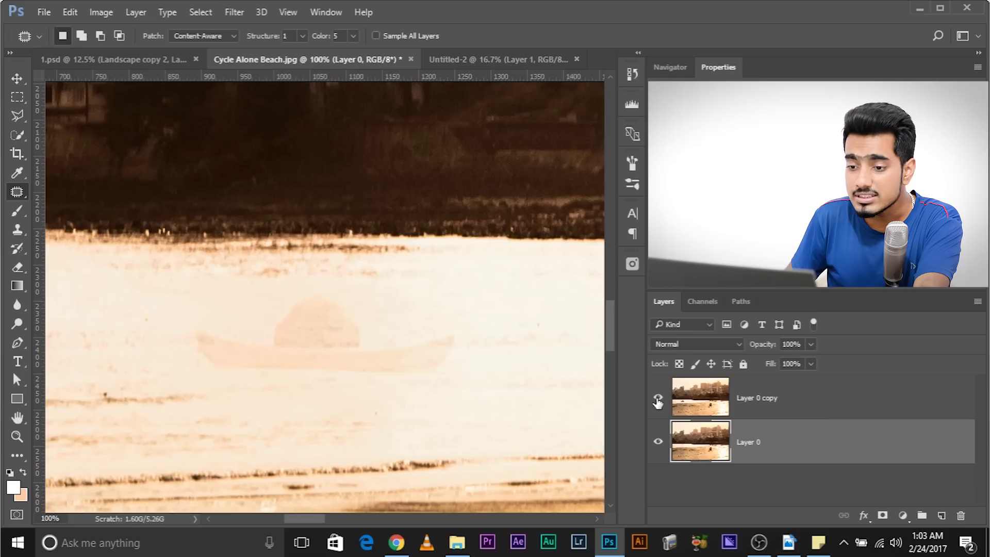
pyautogui.click(657, 398)
pyautogui.click(657, 398)
pyautogui.click(743, 400)
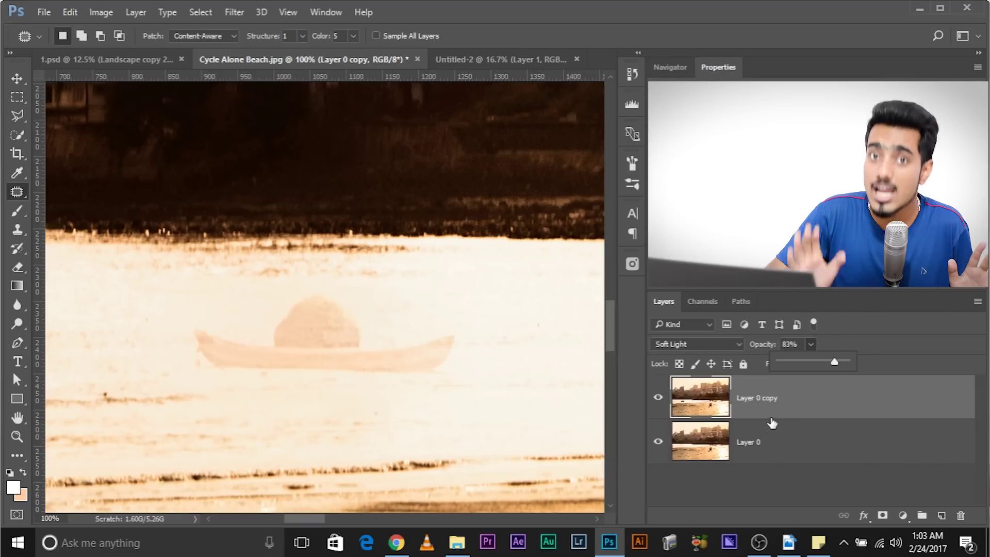
# Step: Select Layer 0 copy in the Layers panel for removal
pyautogui.click(720, 440)
# Step: Delete Layer 0 copy, then create a new Layer 0 copy blended in Soft Light
pyautogui.press('Delete')
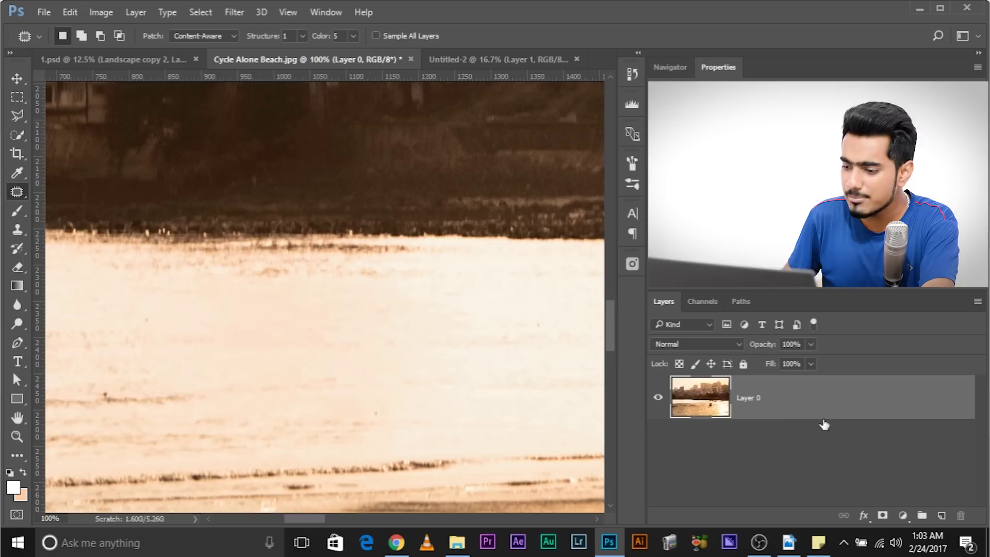
pyautogui.moveTo(823, 424); pyautogui.dragTo(941, 515)
pyautogui.click(689, 344)
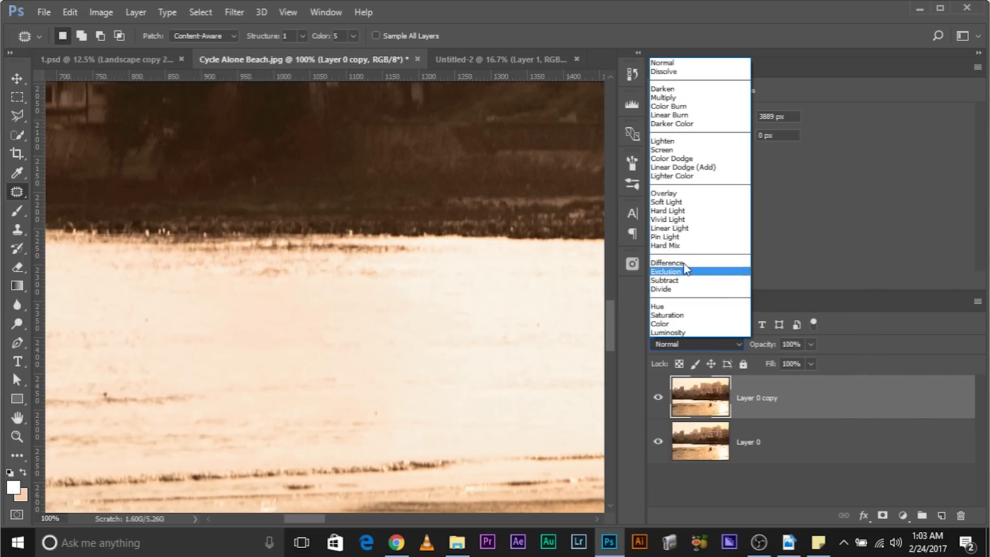
pyautogui.click(668, 202)
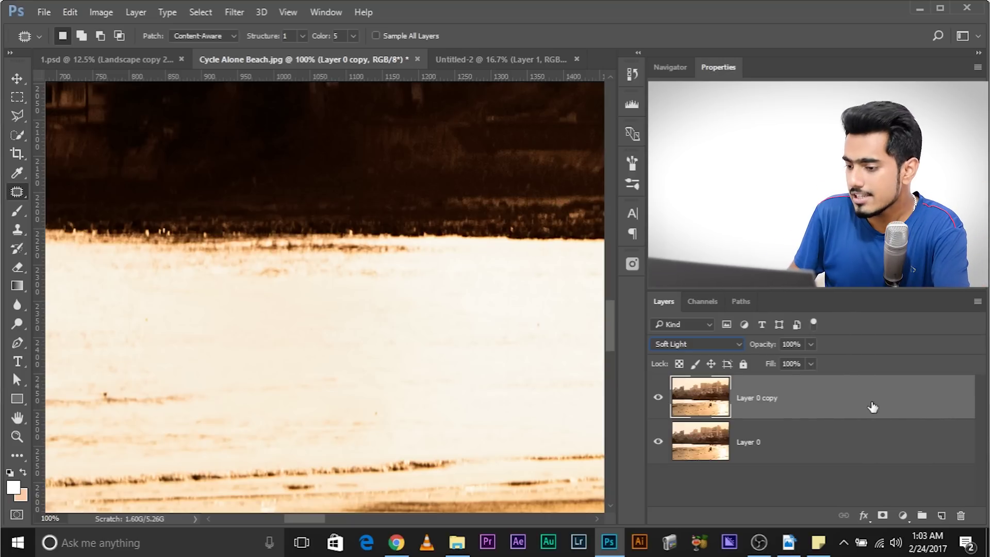
# Step: Discard the Soft Light copy, zoom out, and bring up the adjustment layer list
pyautogui.moveTo(872, 407); pyautogui.dragTo(960, 514)
pyautogui.hotkey('ctrl', '-')
pyautogui.hotkey('ctrl', '-')
pyautogui.hotkey('ctrl', '-')
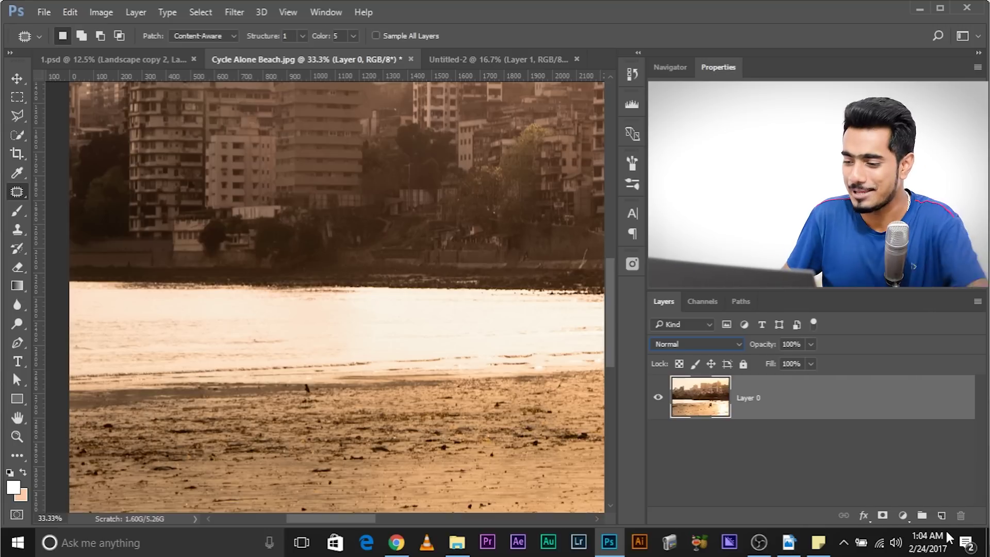
pyautogui.click(901, 516)
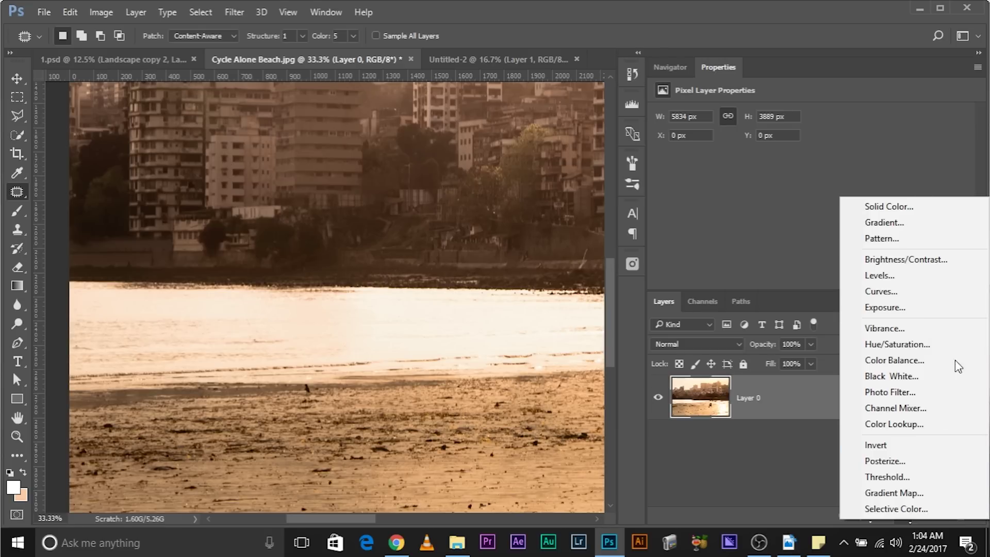
# Step: Add a visible Photo Filter adjustment layer using Warming Filter (85) at 1% density
pyautogui.click(979, 392)
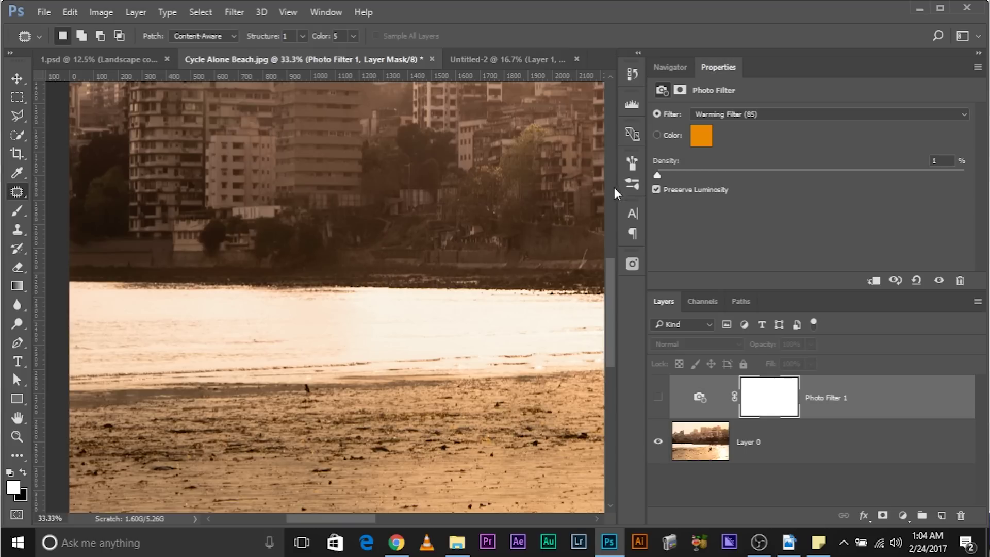
pyautogui.click(658, 396)
pyautogui.hotkey('ctrl', '-')
pyautogui.hotkey('ctrl', '-')
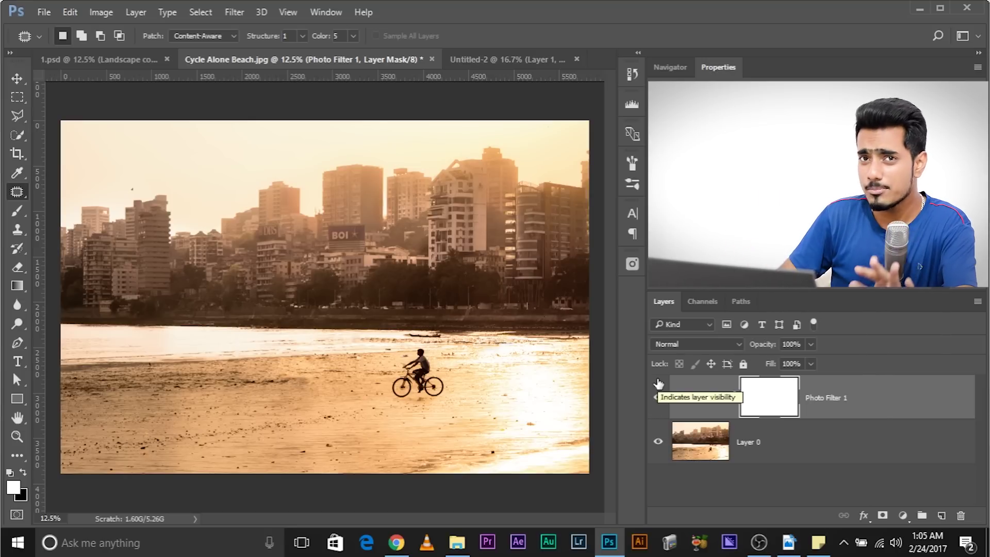
# Step: Blend Photo Filter 1 in Soft Light after trying Overlay
pyautogui.click(702, 343)
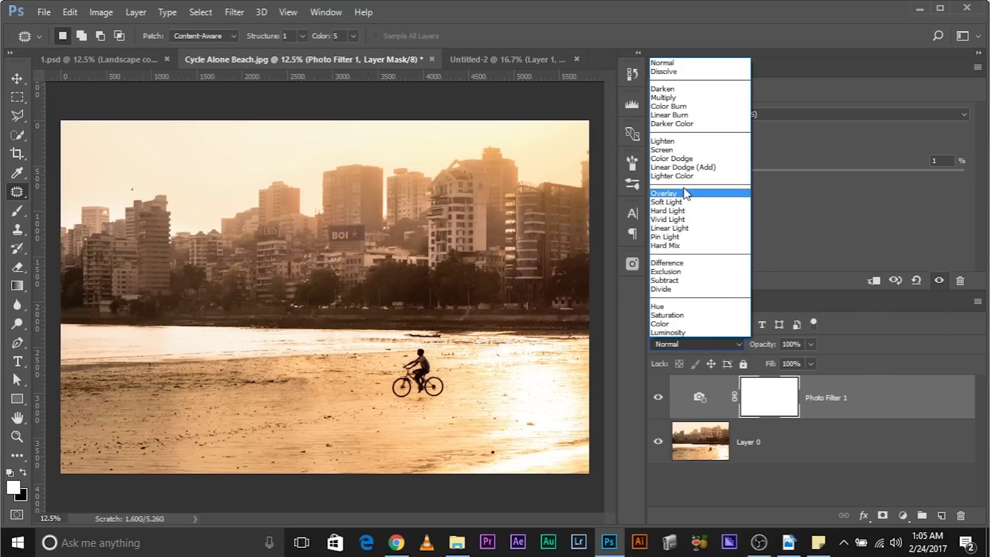
pyautogui.click(680, 193)
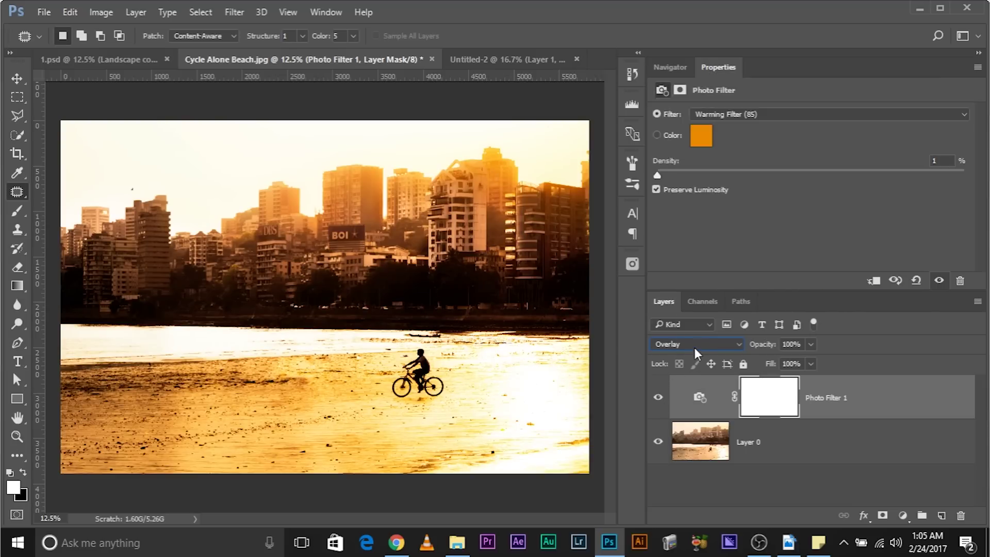
pyautogui.click(696, 344)
pyautogui.click(680, 203)
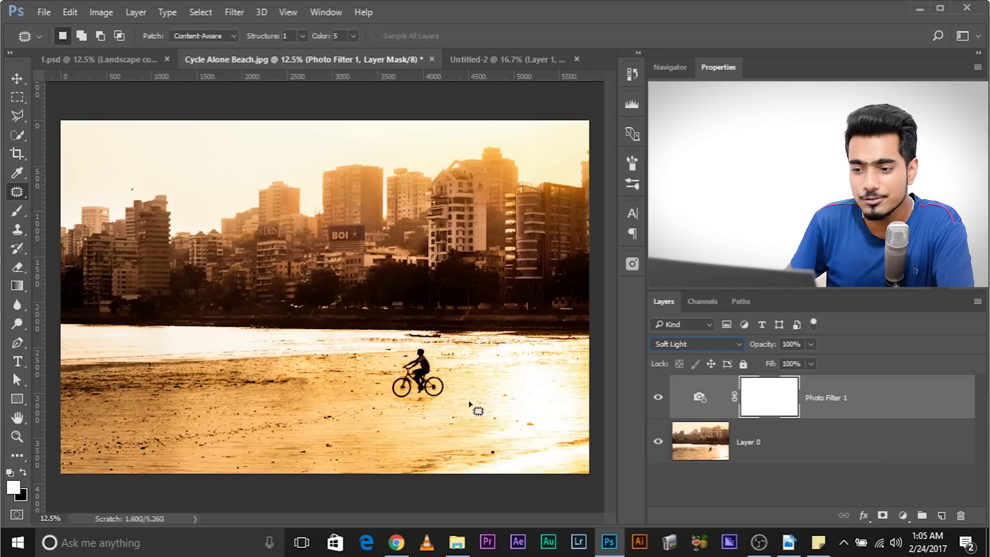
# Step: Patch the cyclist on Layer 0 with clean sand nearby
pyautogui.click(743, 446)
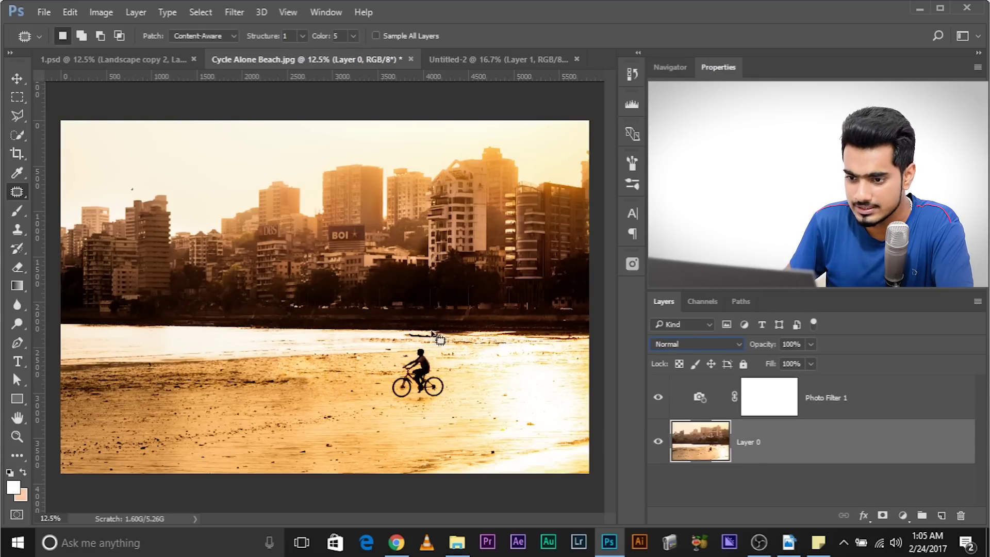
pyautogui.moveTo(439, 340)
pyautogui.mouseDown()
pyautogui.moveTo(415, 364)
pyautogui.moveTo(417, 416)
pyautogui.moveTo(461, 372)
pyautogui.moveTo(440, 345)
pyautogui.mouseUp()
pyautogui.moveTo(428, 388)
pyautogui.mouseDown()
pyautogui.moveTo(515, 404)
pyautogui.moveTo(369, 426)
pyautogui.mouseUp()
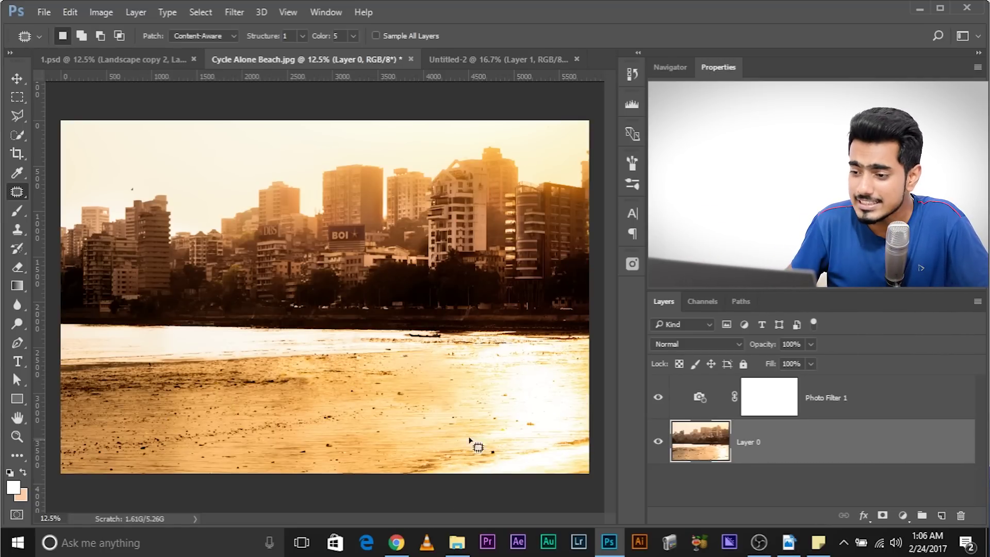
# Step: Select the Photo Filter 1 layer, then switch to the Untitled-2 mountain-bike document
pyautogui.click(864, 412)
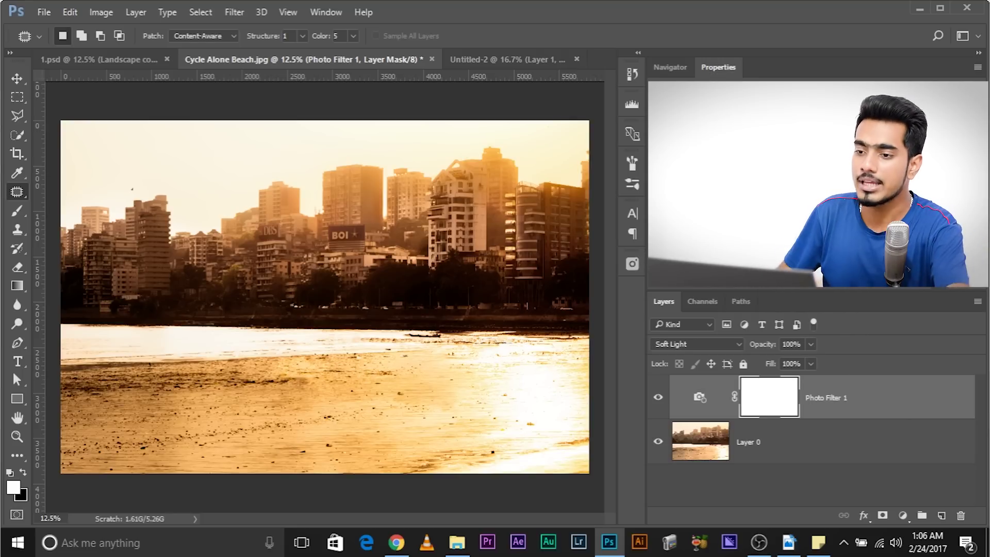
pyautogui.click(490, 53)
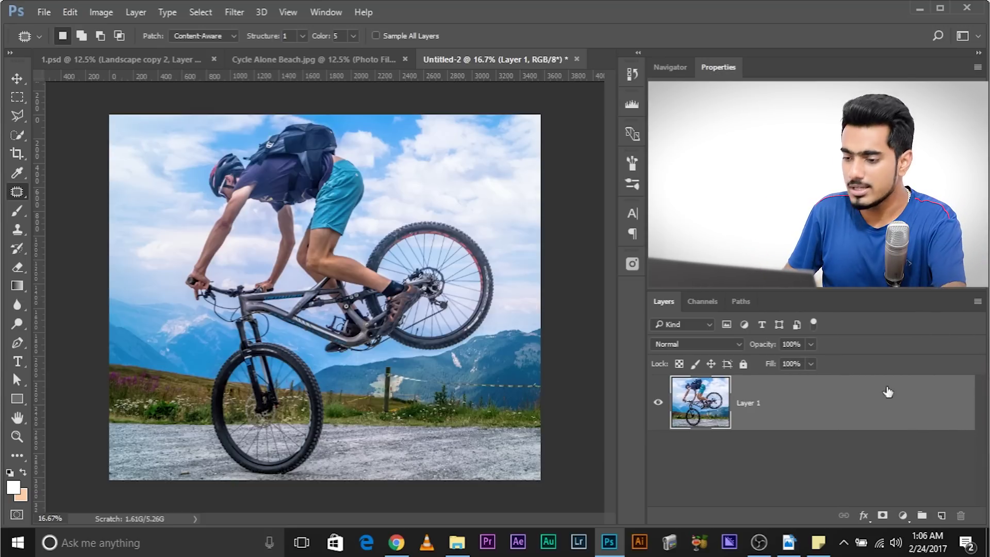
# Step: Duplicate Layer 1 and desaturate the copy to grayscale
pyautogui.moveTo(888, 393); pyautogui.dragTo(942, 515)
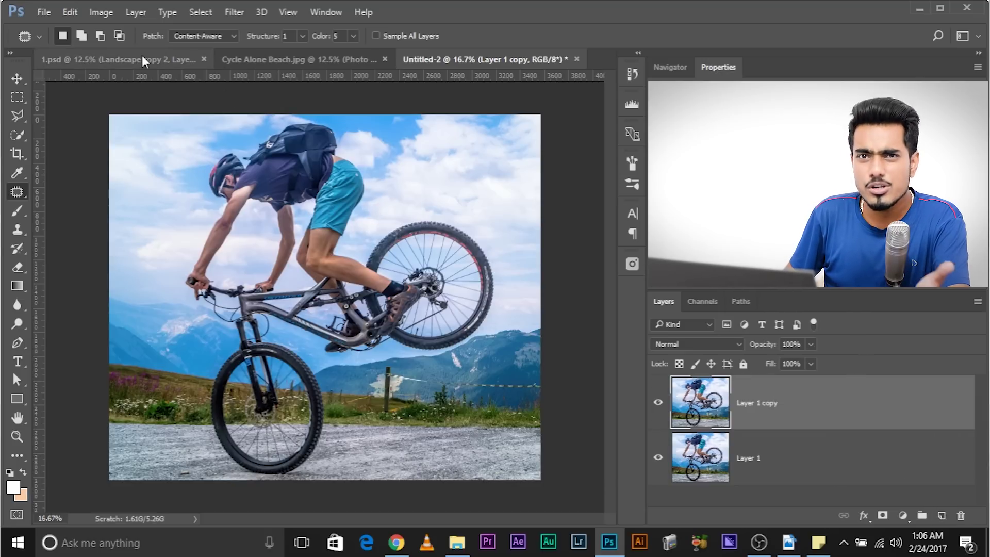
pyautogui.click(101, 12)
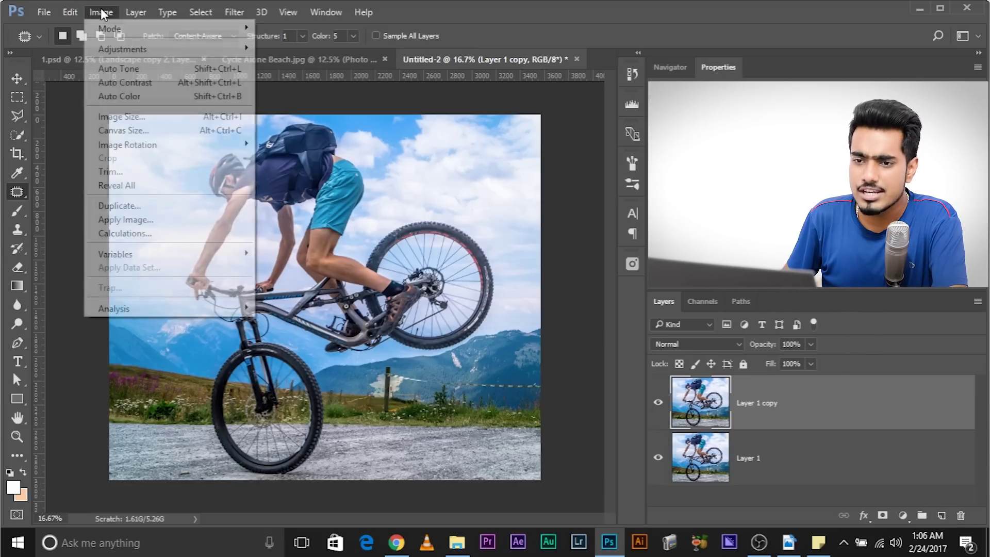
pyautogui.moveTo(148, 49)
pyautogui.click(309, 322)
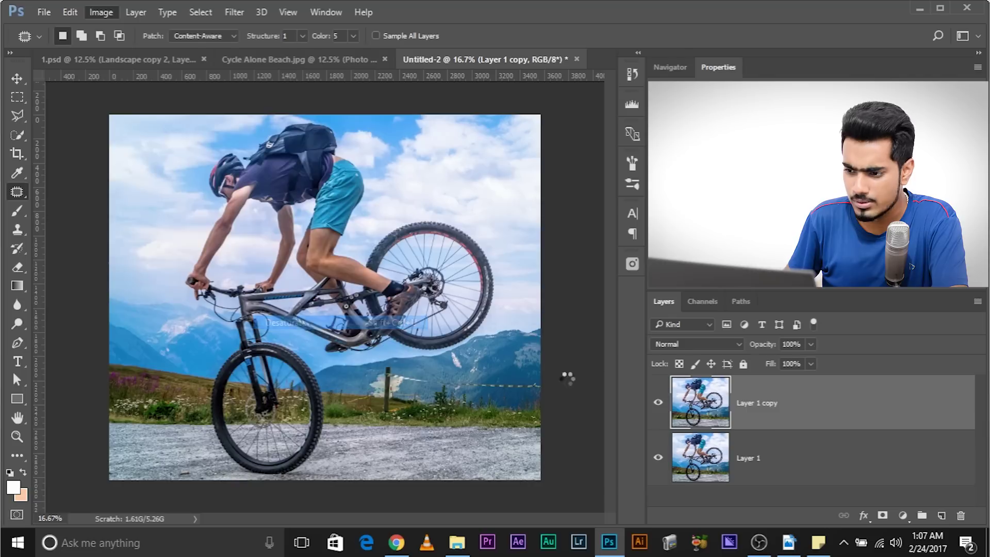
# Step: Blend the grey copy in Overlay at 47% opacity, toggling it to compare with Layer 1
pyautogui.click(688, 342)
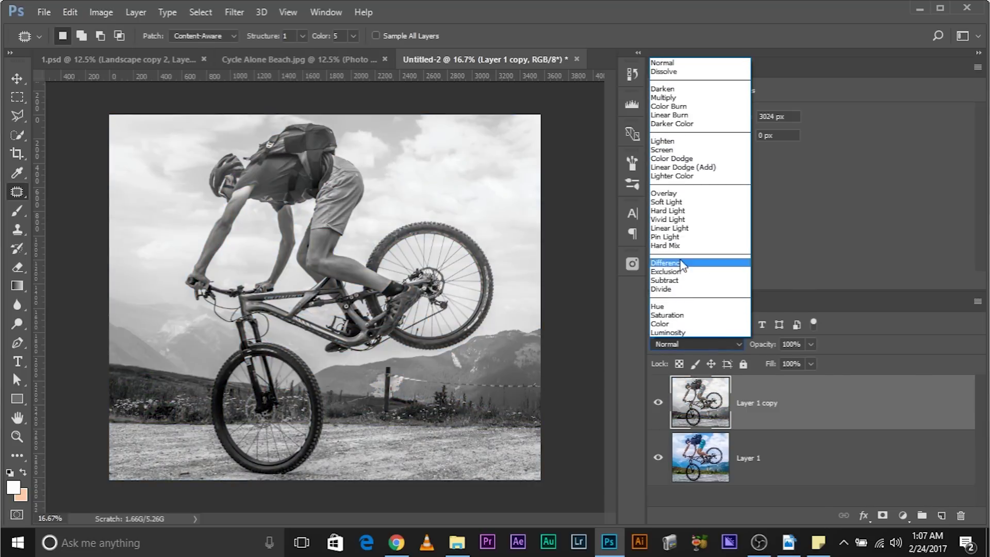
pyautogui.click(675, 191)
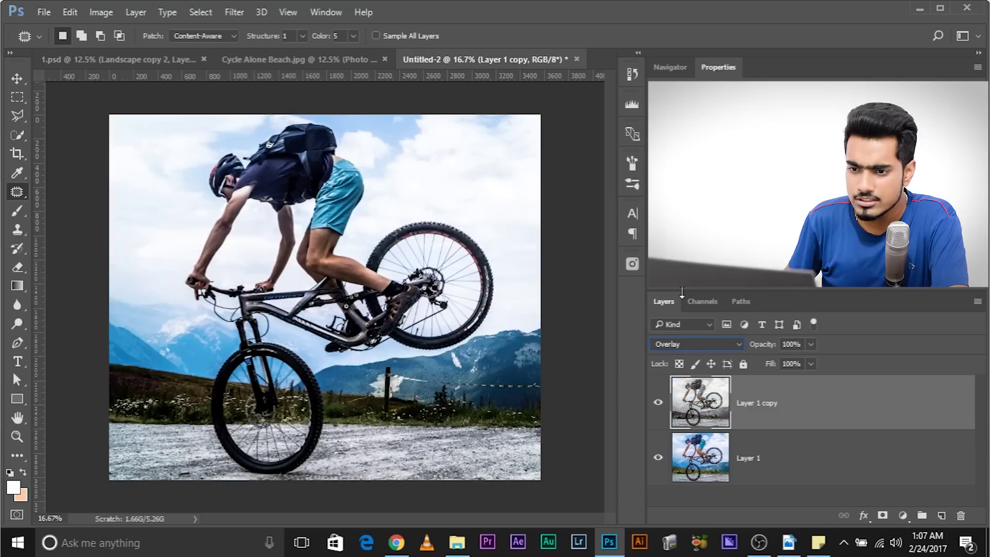
pyautogui.click(659, 403)
pyautogui.click(810, 345)
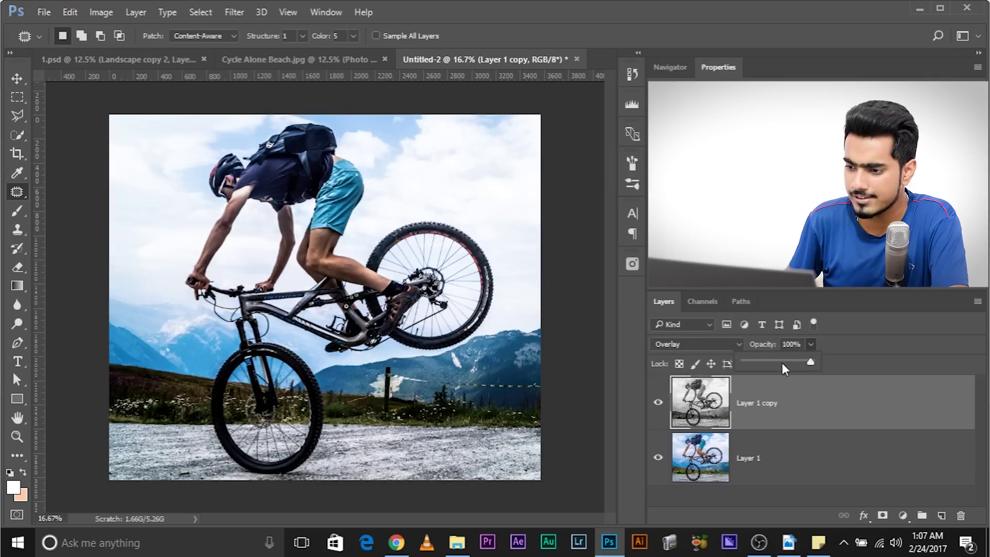
pyautogui.click(775, 361)
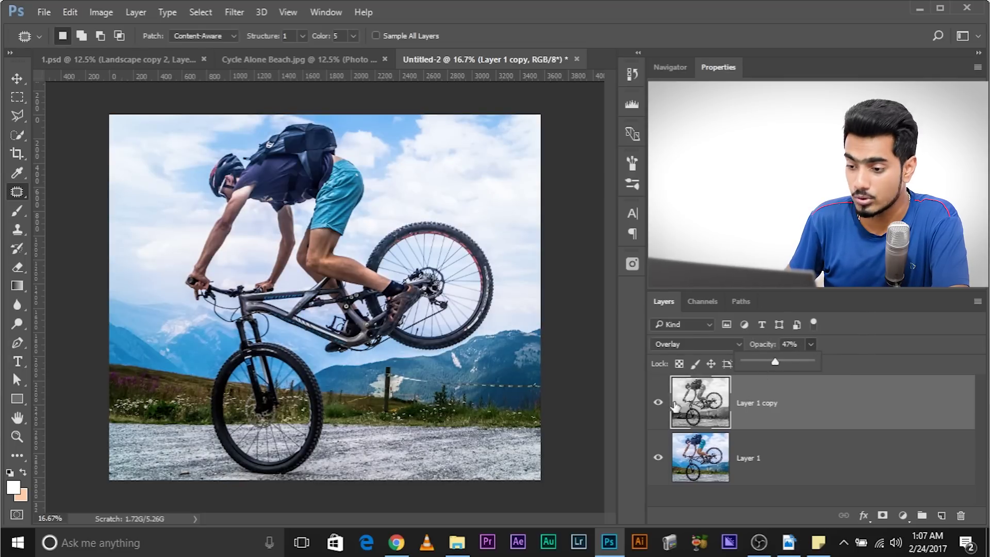
pyautogui.click(658, 404)
pyautogui.click(658, 404)
pyautogui.click(657, 404)
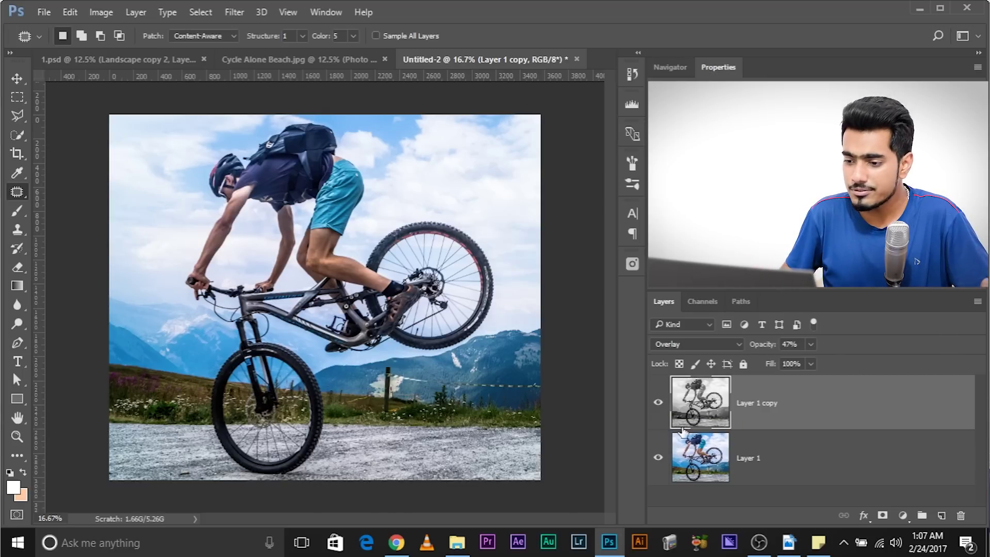
pyautogui.click(712, 454)
pyautogui.click(707, 422)
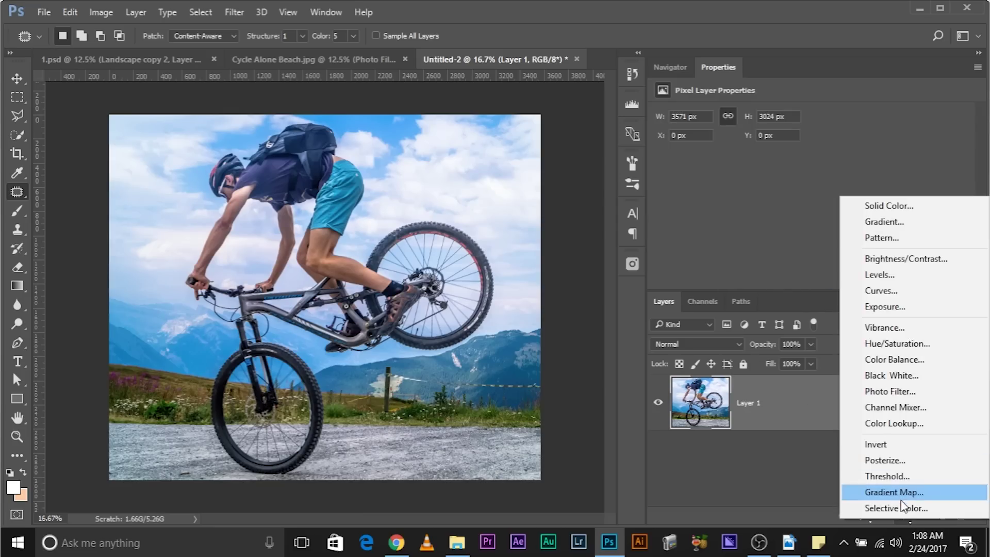
# Step: Add a Black & White 1 adjustment layer and set its blend mode to Overlay
pyautogui.click(883, 376)
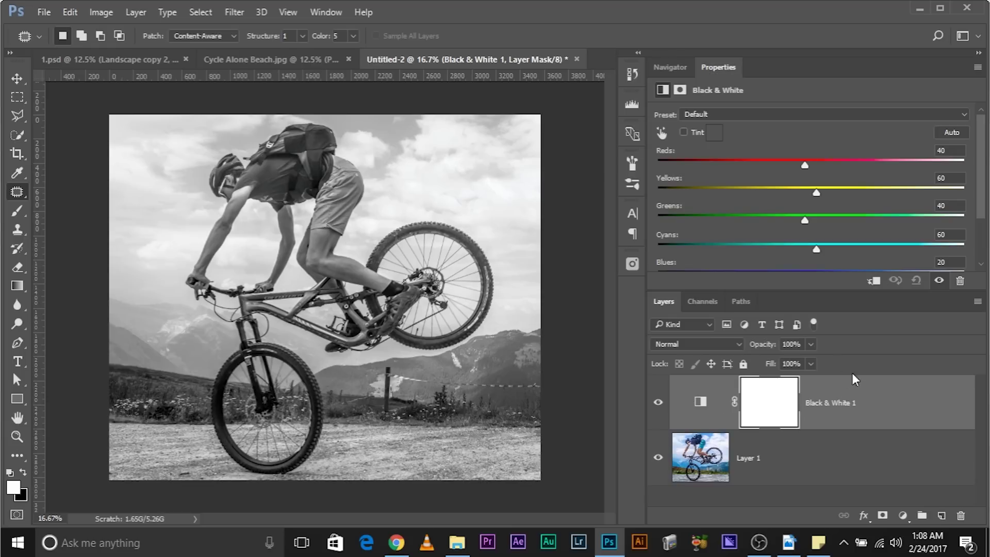
pyautogui.click(717, 343)
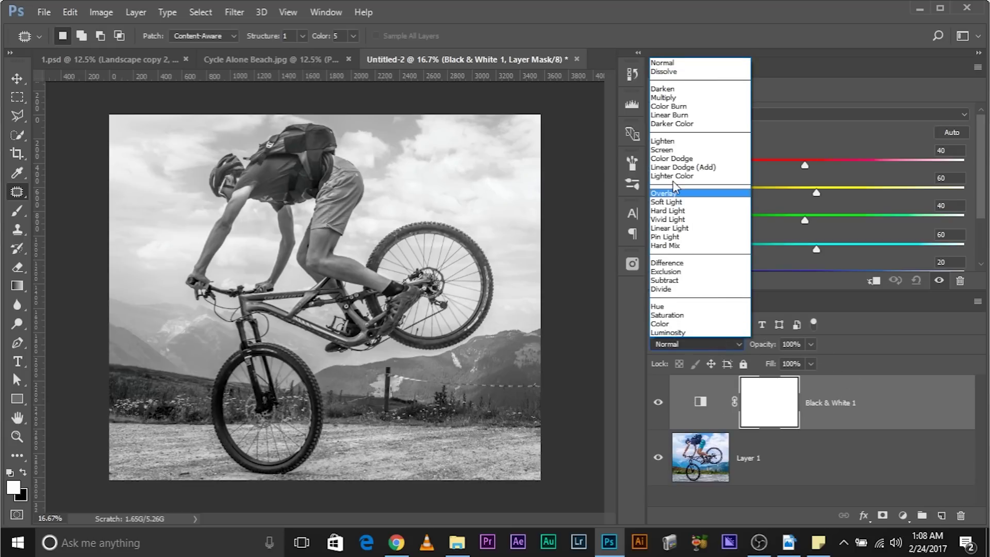
pyautogui.click(670, 193)
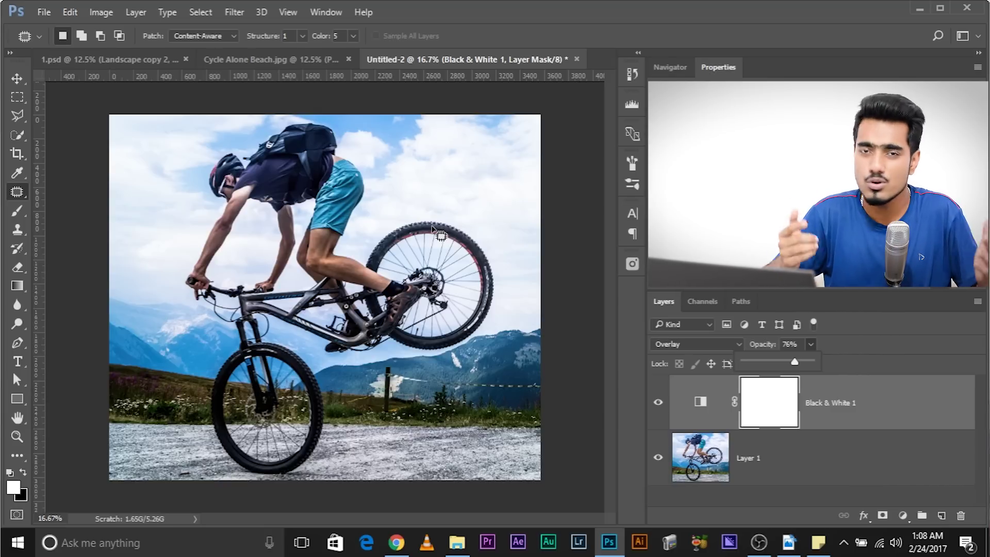
# Step: In Black & White 1's Blending Options, split the Underlying Layer highlight slider to 120/177
pyautogui.rightClick(851, 409)
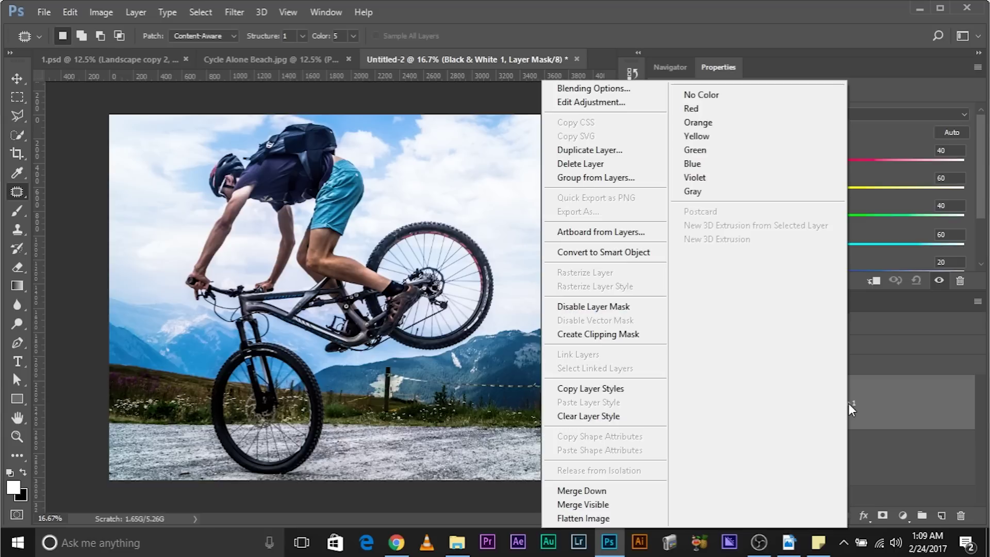
pyautogui.click(591, 90)
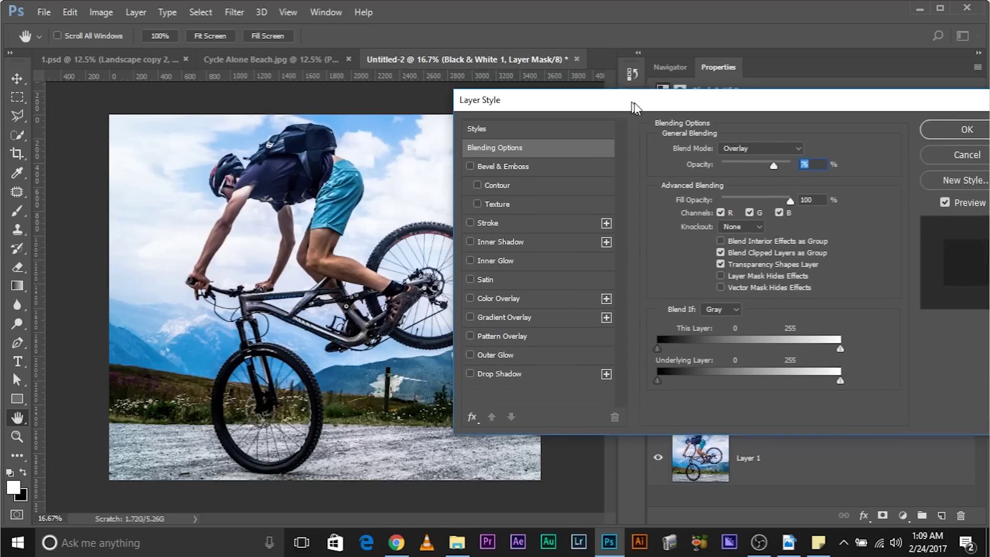
pyautogui.moveTo(634, 107); pyautogui.dragTo(672, 128)
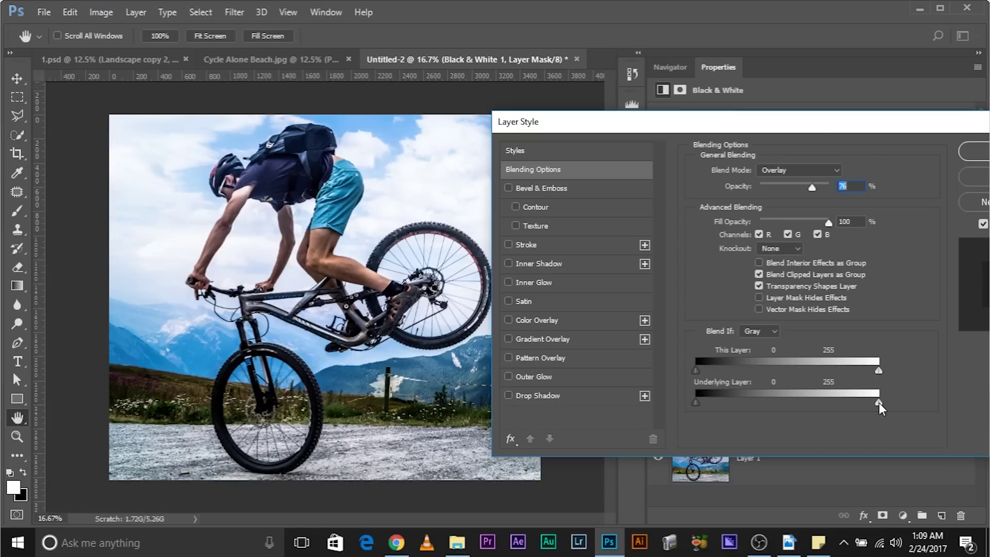
pyautogui.moveTo(864, 403); pyautogui.dragTo(854, 403)
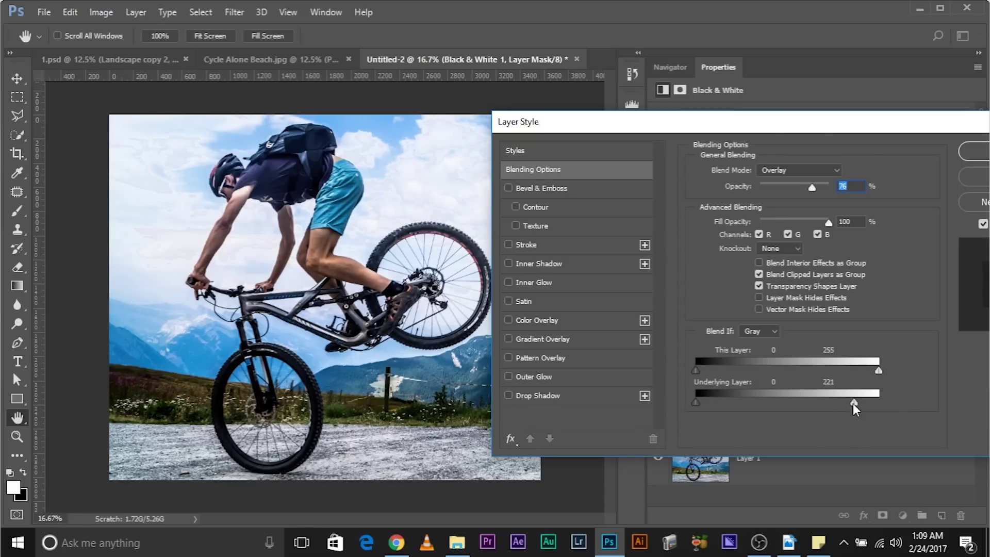
pyautogui.moveTo(853, 403); pyautogui.dragTo(823, 403)
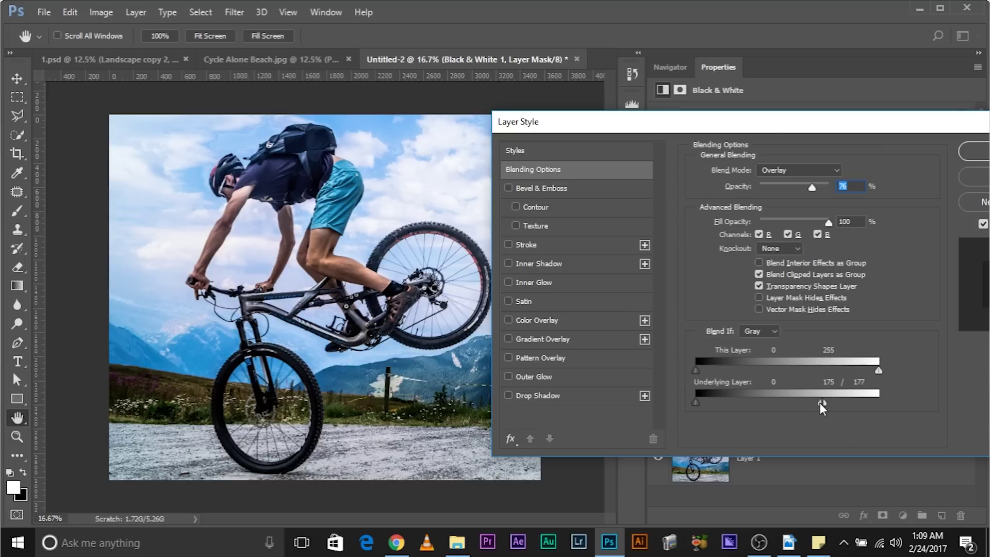
pyautogui.moveTo(820, 407); pyautogui.dragTo(782, 406)
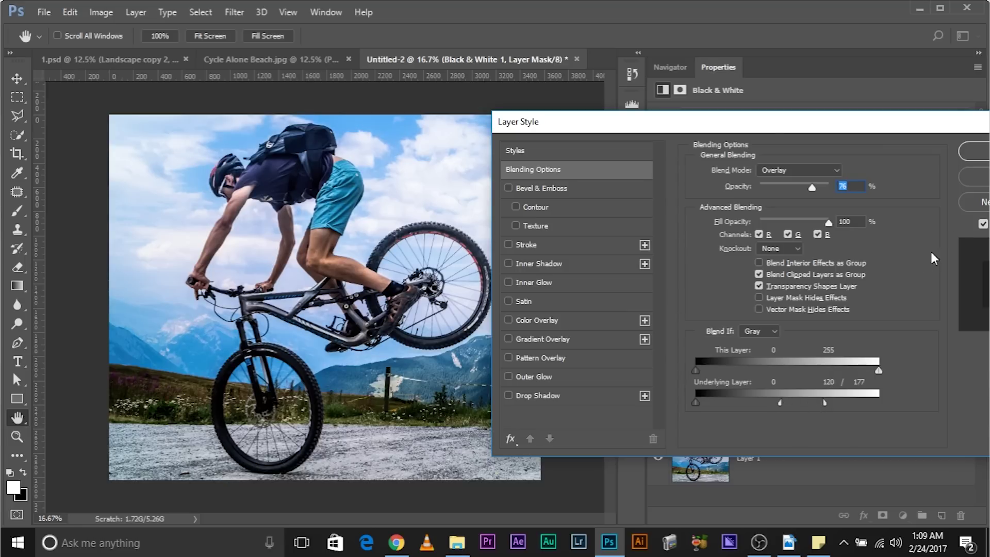
pyautogui.click(981, 154)
pyautogui.press('j')
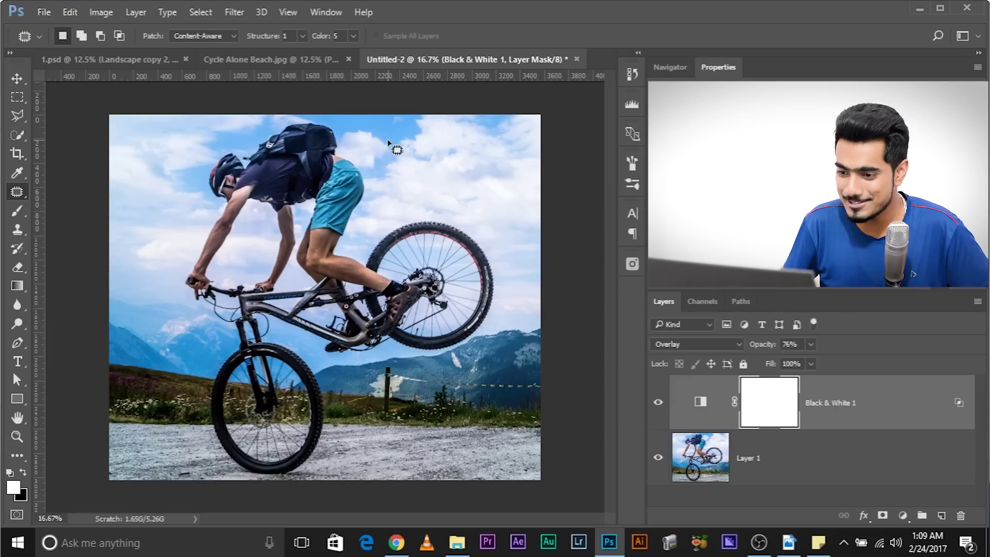
# Step: Raise Black & White 1's opacity to 100% after comparing it on and off
pyautogui.click(657, 402)
pyautogui.click(658, 402)
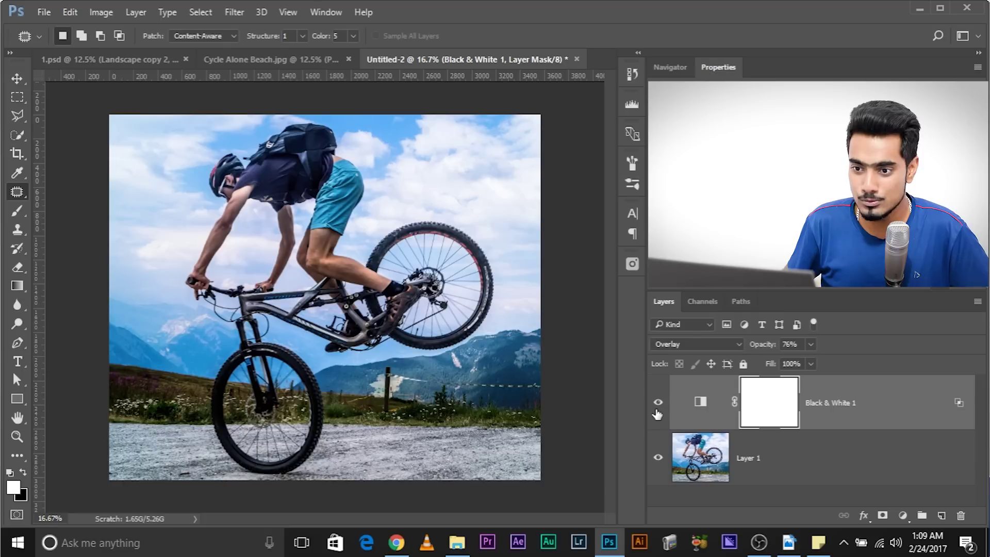
pyautogui.click(811, 344)
pyautogui.moveTo(815, 367); pyautogui.dragTo(870, 381)
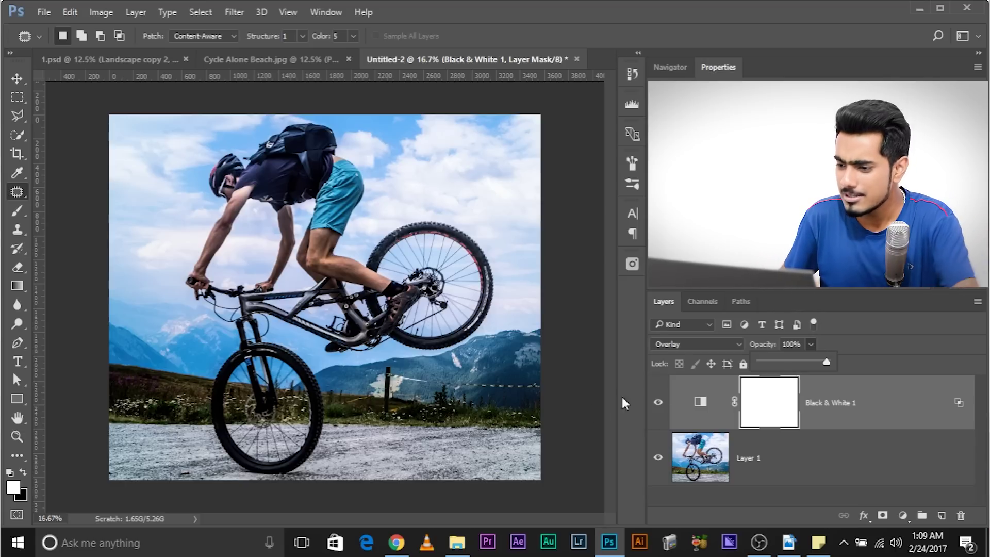
pyautogui.click(960, 409)
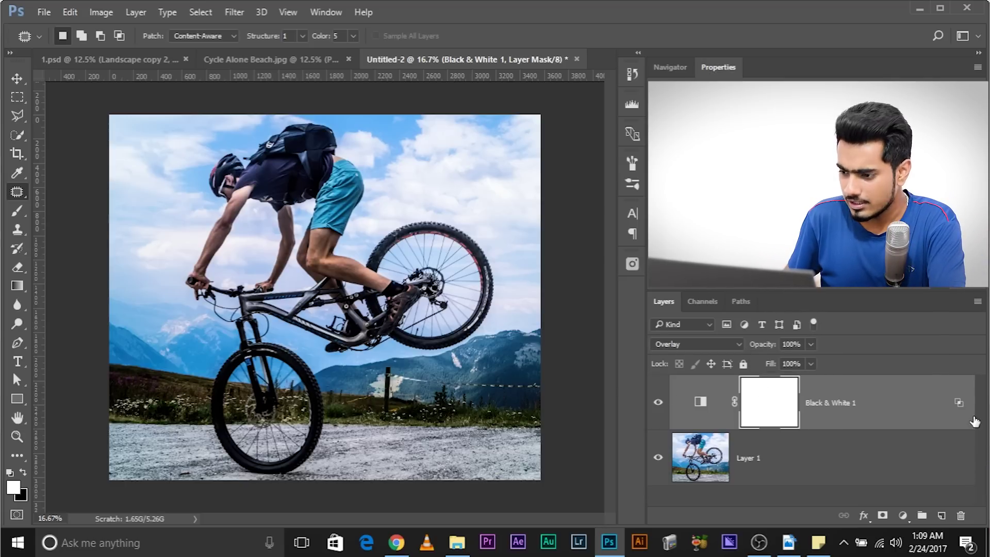
# Step: Split the Underlying Layer shadow slider in Blending Options to 21/31
pyautogui.doubleClick(958, 407)
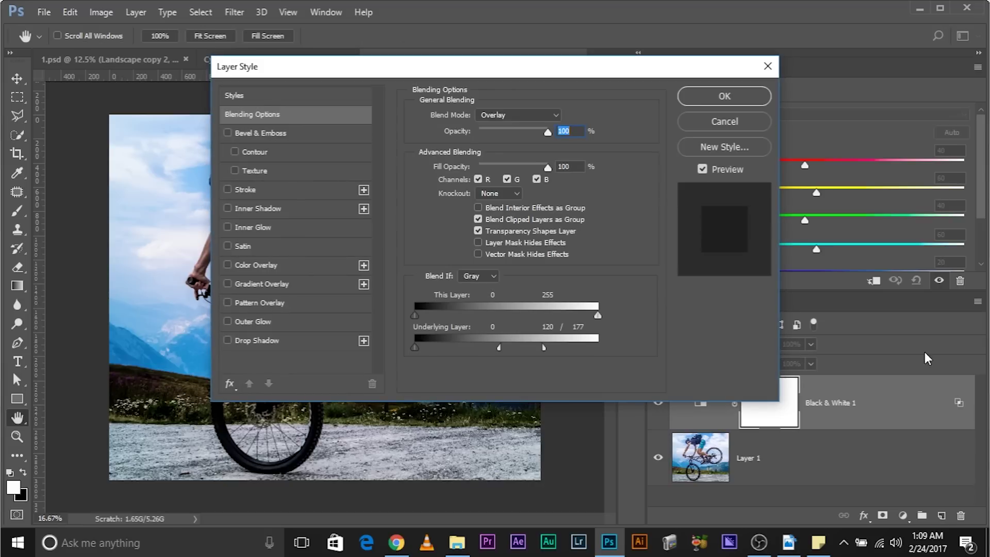
pyautogui.moveTo(390, 60); pyautogui.dragTo(684, 136)
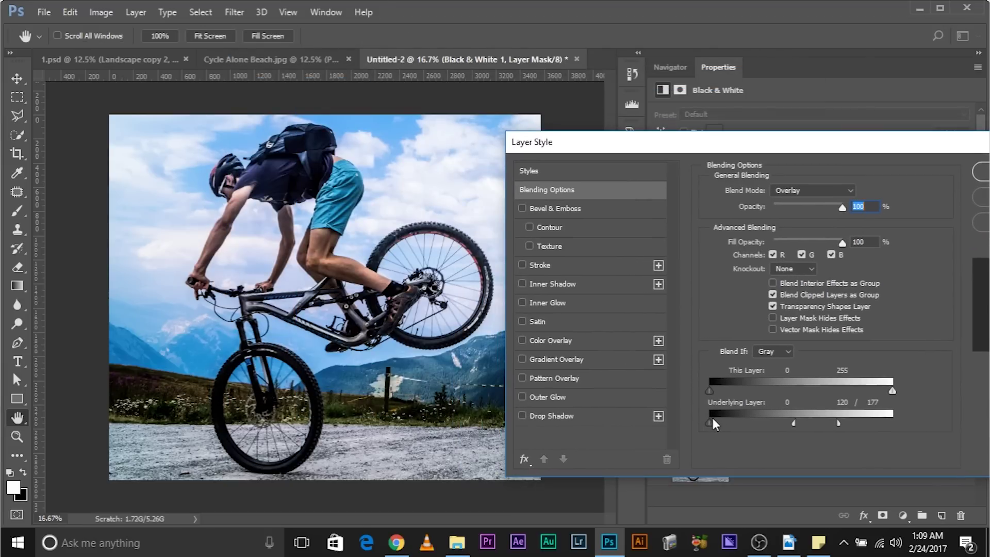
pyautogui.moveTo(715, 424); pyautogui.dragTo(734, 427)
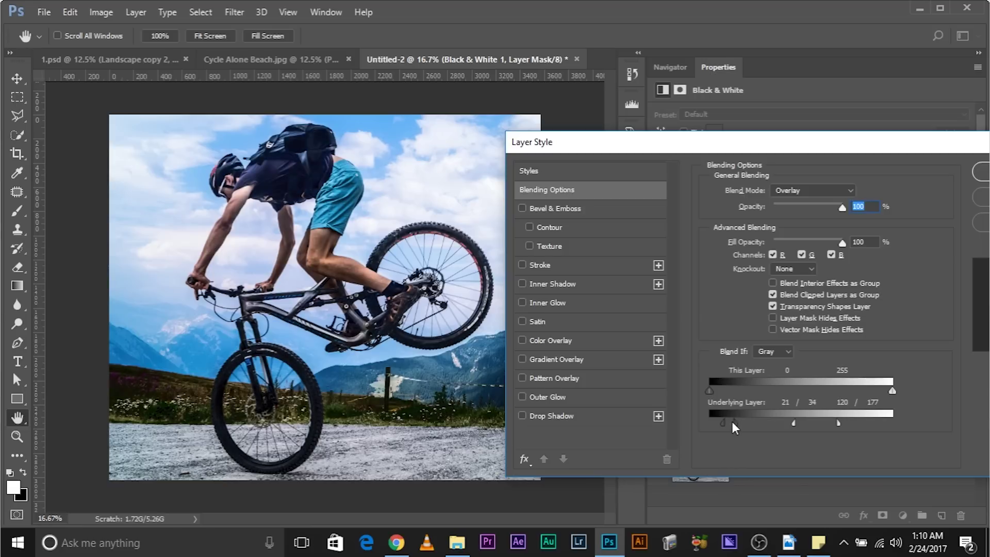
pyautogui.click(981, 170)
# Step: Try Black & White 1 at 52% opacity, then delete the layer into the trash
pyautogui.press('j')
pyautogui.click(657, 403)
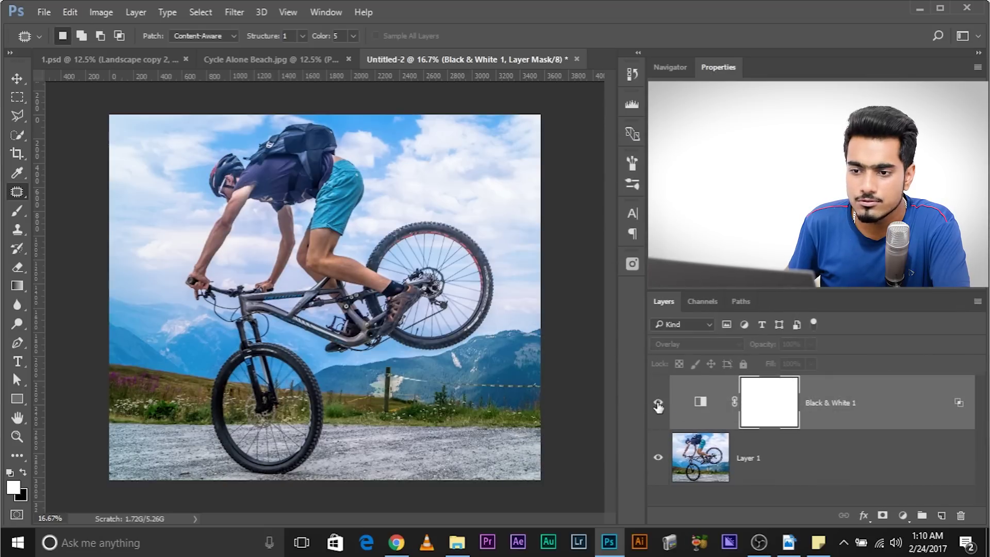
pyautogui.click(658, 402)
pyautogui.click(811, 344)
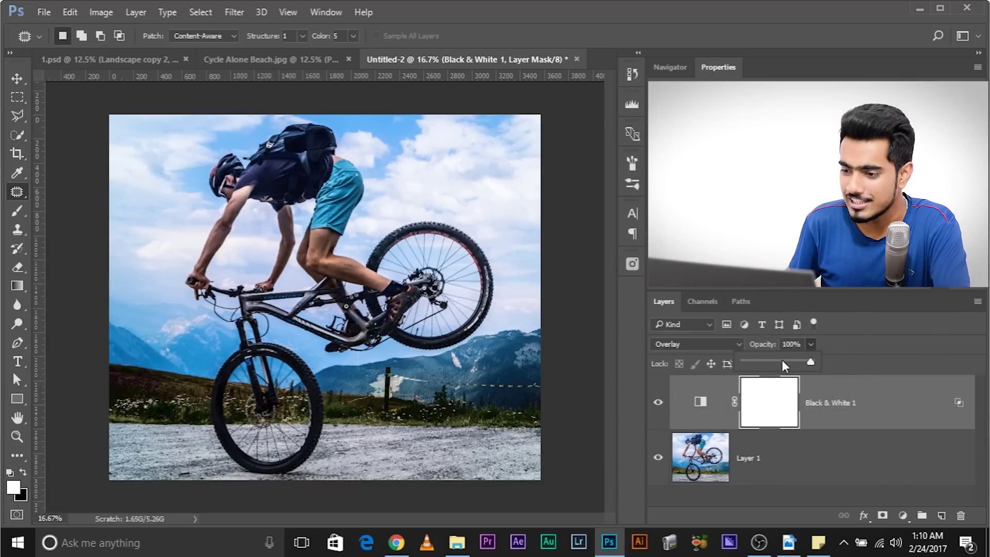
pyautogui.moveTo(813, 361); pyautogui.dragTo(778, 366)
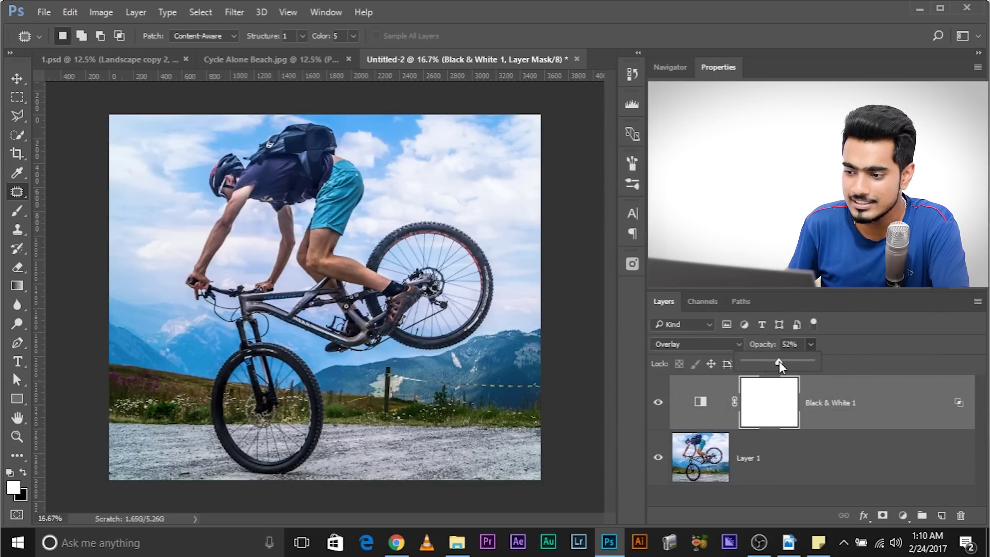
pyautogui.click(656, 404)
pyautogui.click(656, 405)
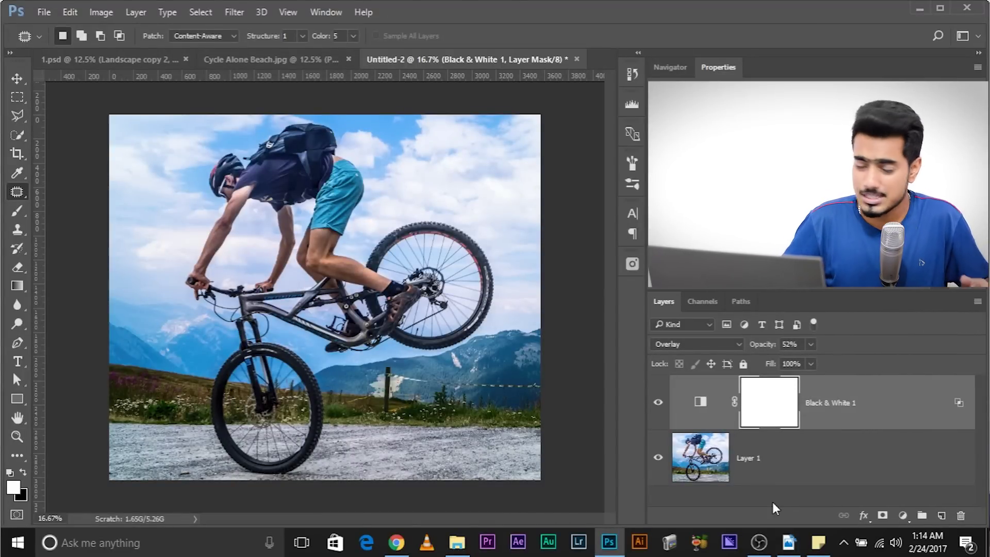
pyautogui.moveTo(861, 395); pyautogui.dragTo(960, 515)
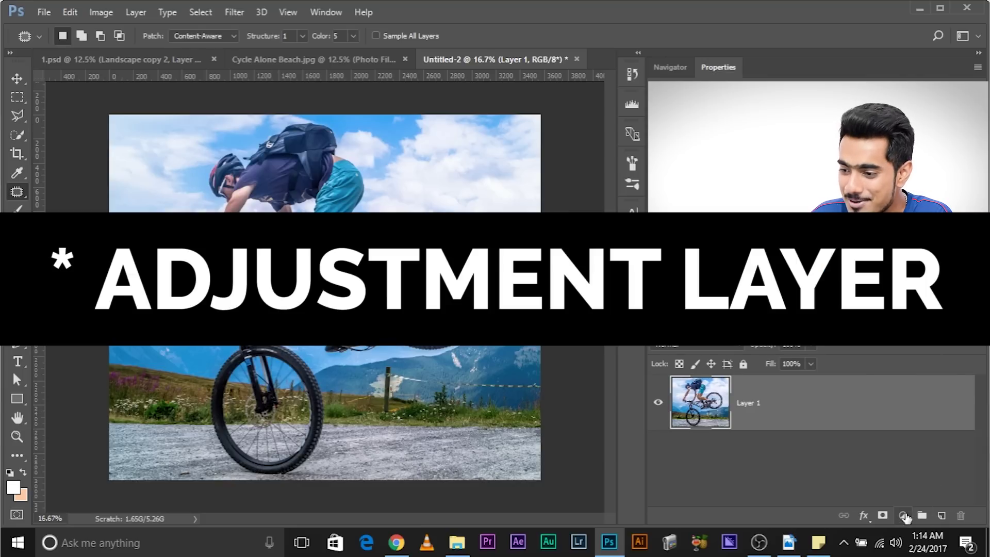
# Step: Add an Invert 1 adjustment layer and set its blend mode to Overlay
pyautogui.click(902, 515)
pyautogui.click(876, 438)
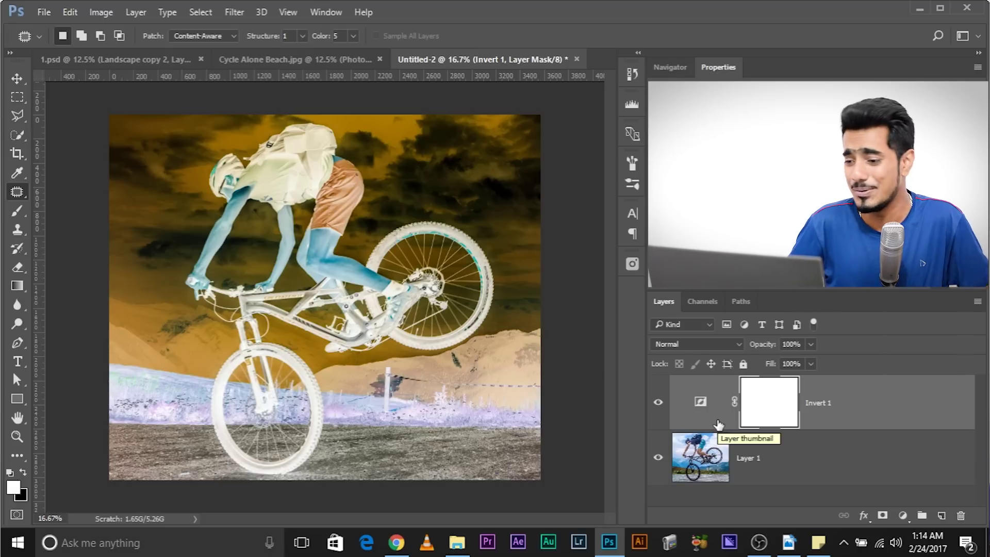
pyautogui.click(695, 344)
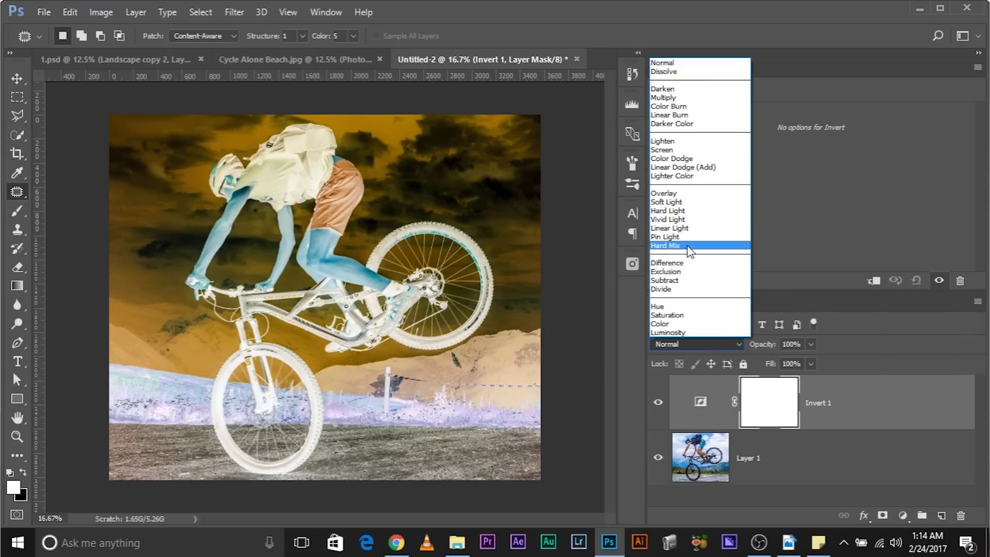
pyautogui.click(680, 199)
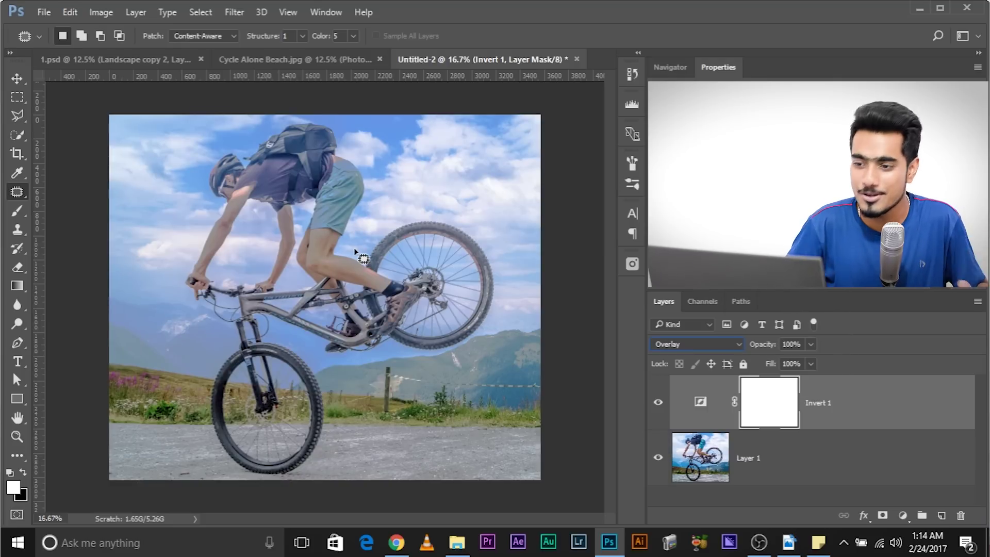
# Step: Drag Invert 1's opacity slider down to about 28%
pyautogui.moveTo(810, 344); pyautogui.dragTo(733, 364)
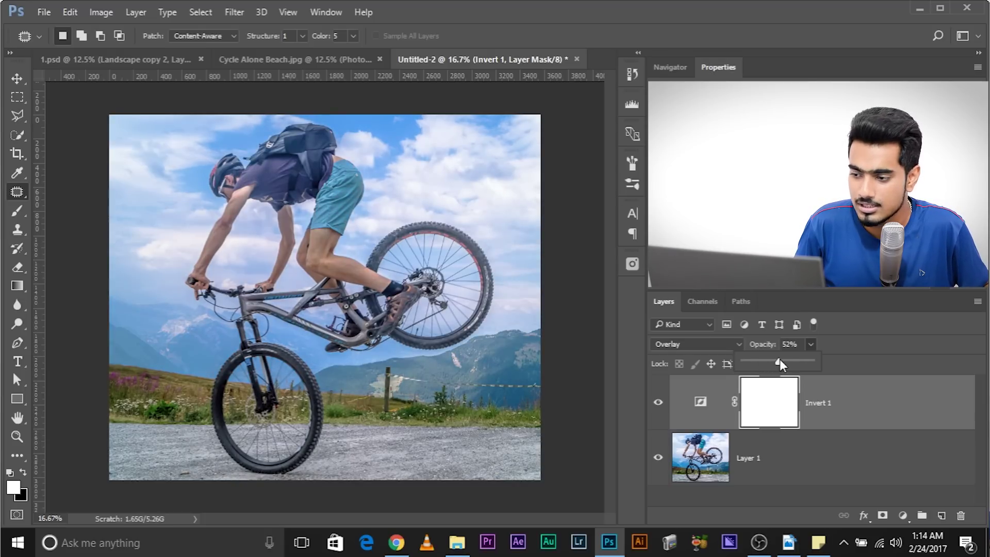
pyautogui.moveTo(772, 361)
pyautogui.mouseDown()
pyautogui.moveTo(763, 362)
pyautogui.moveTo(807, 378)
pyautogui.moveTo(759, 366)
pyautogui.mouseUp()
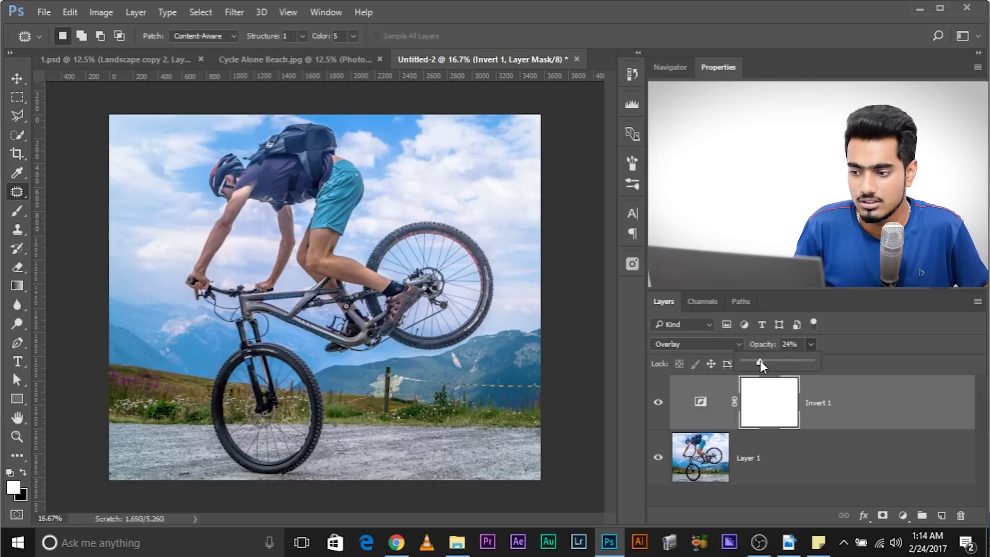